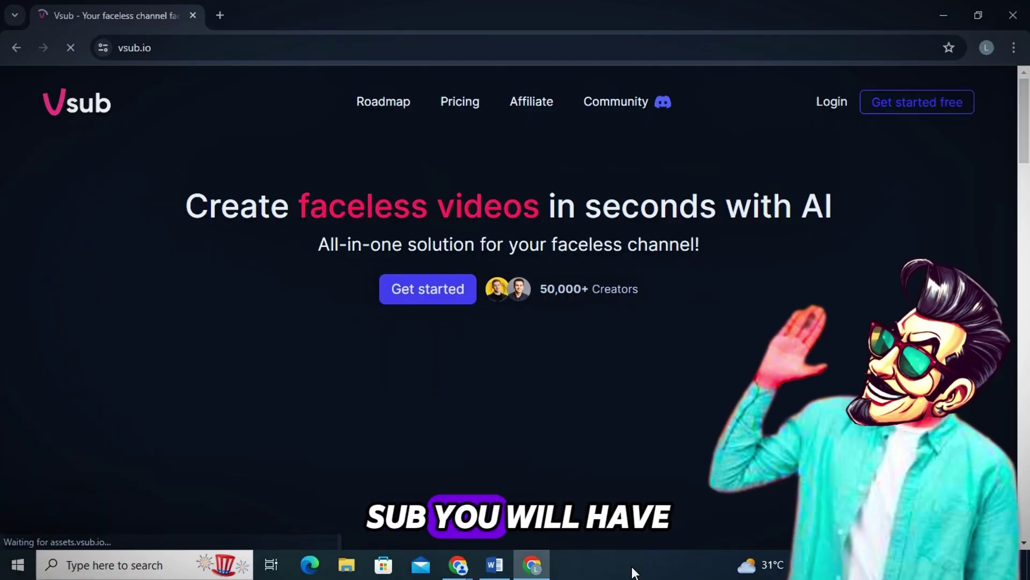
- Open the Vsub login page from vsub.io to sign in
click(832, 101)
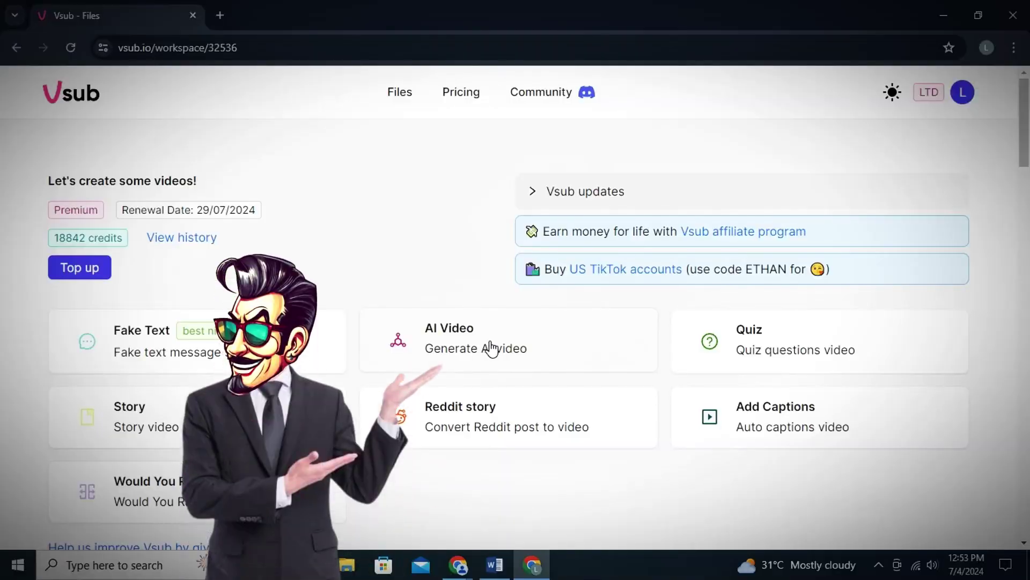
- Start an AI video, leave English as the narration language, and scroll to the Transcript box
click(490, 350)
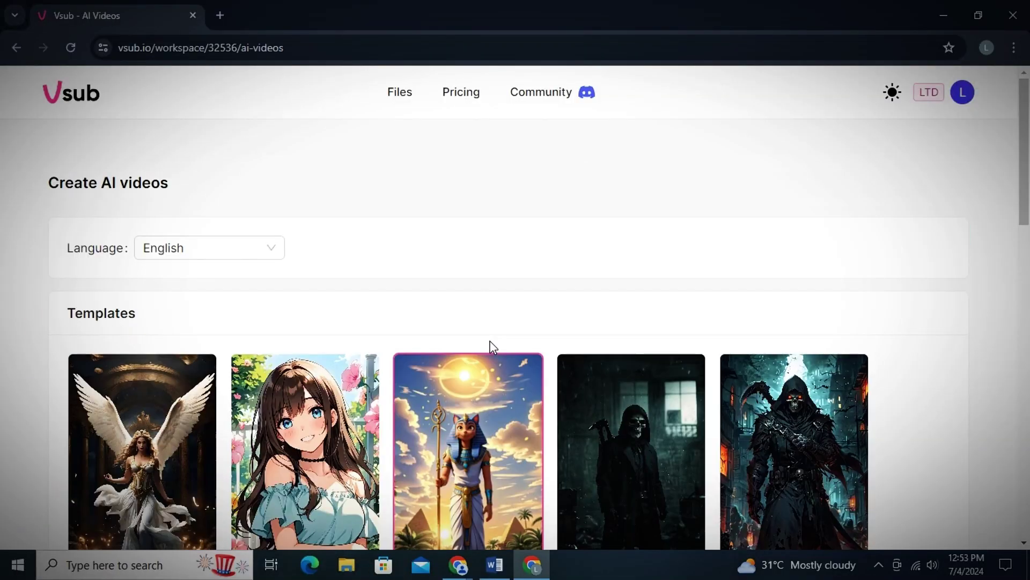
click(269, 250)
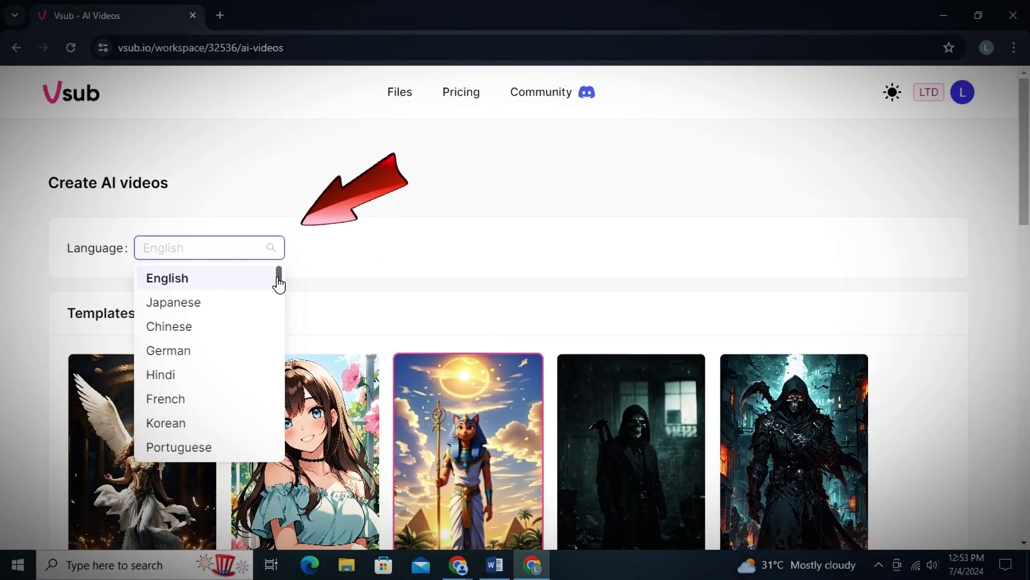
drag(278, 287, 274, 311)
scroll(606, 275, down, 4)
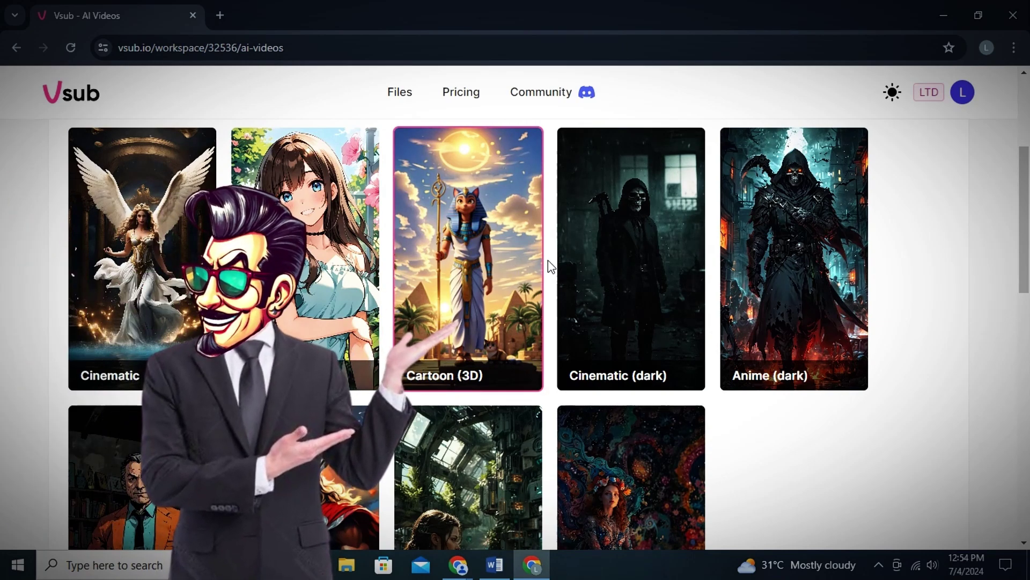
scroll(550, 266, down, 10)
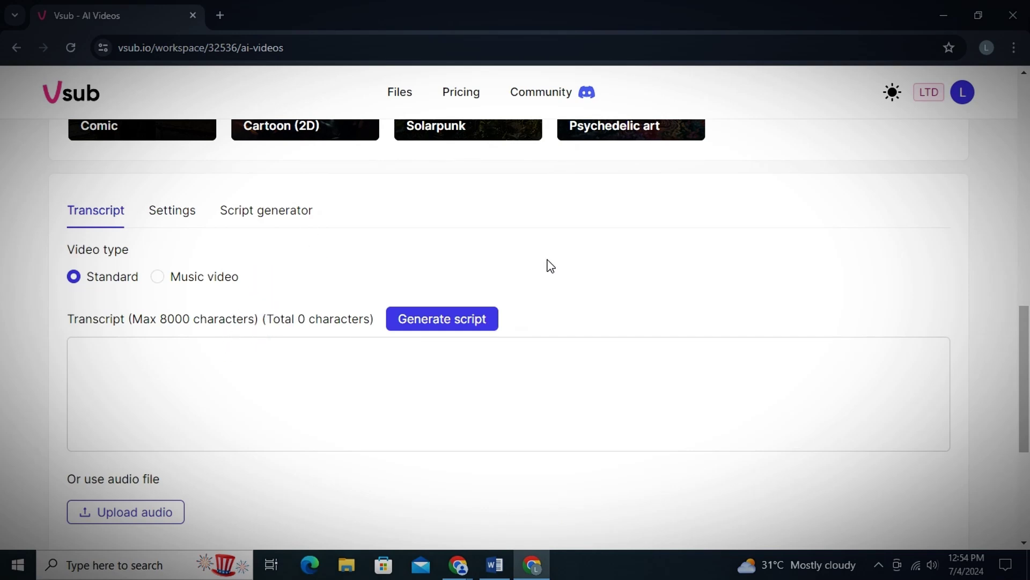
- Switch the transcript to the Script generator and choose Historic Facts as the script type
scroll(569, 301, down, 1)
click(590, 334)
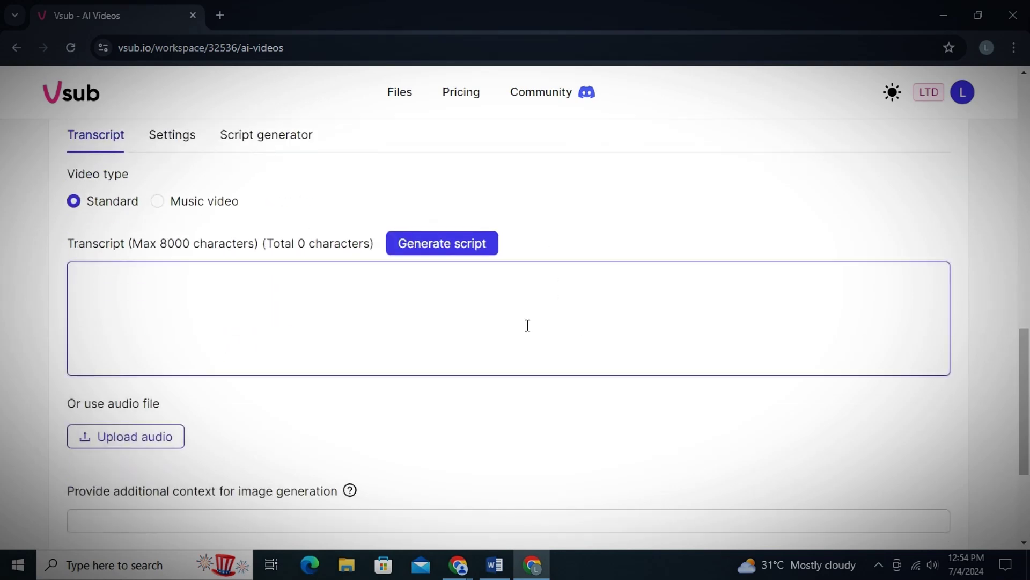
click(265, 140)
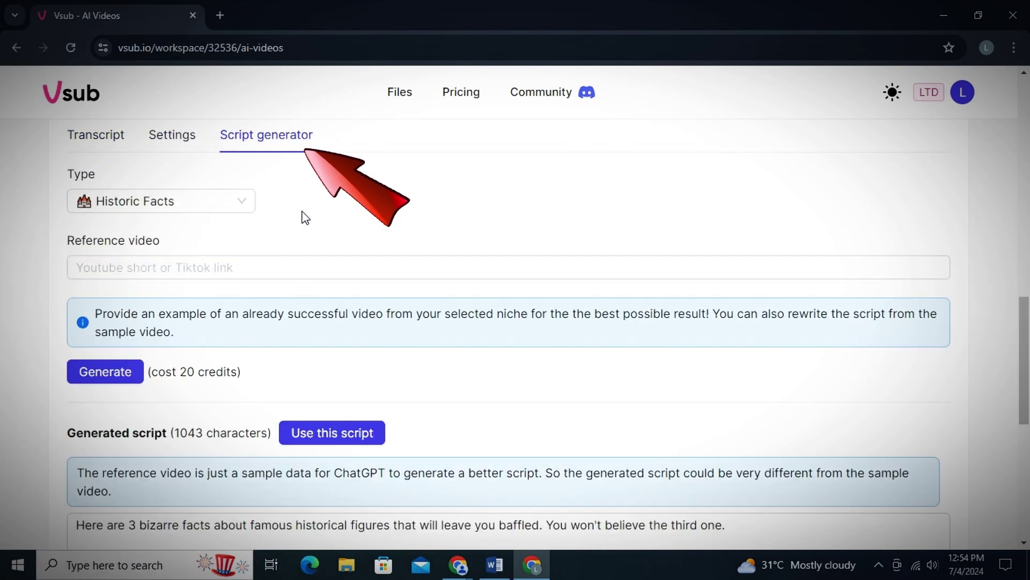
scroll(509, 263, up, 1)
click(246, 279)
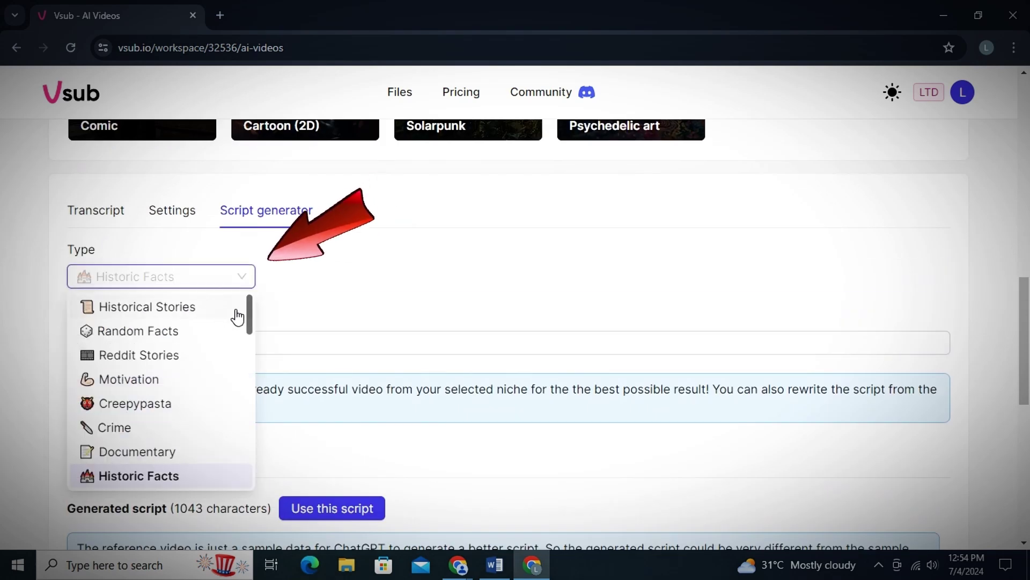
drag(251, 320, 246, 397)
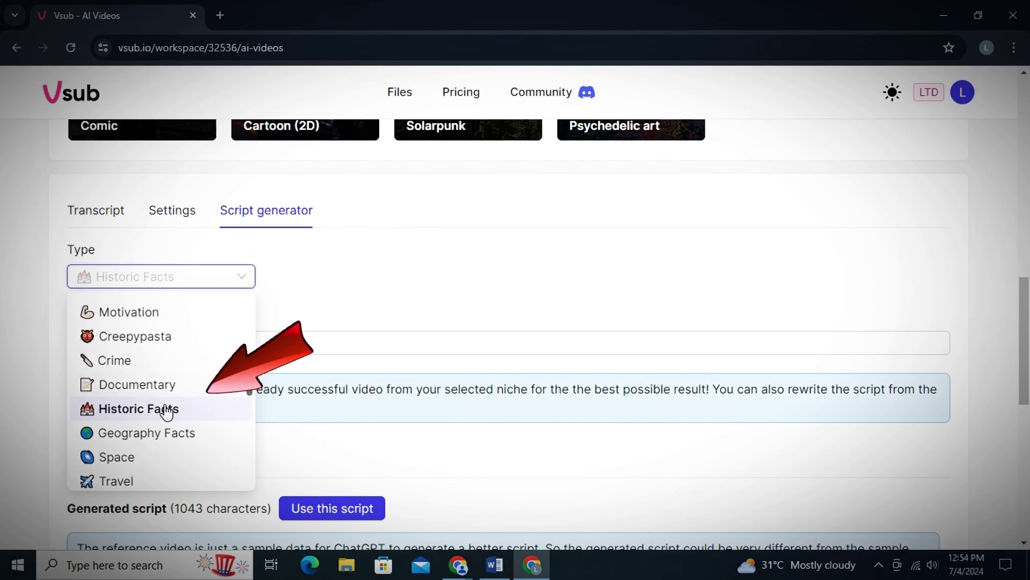
click(147, 415)
- Generate a new 1170-character Historic Facts script about Einstein, Churchill and da Vinci
scroll(195, 342, down, 3)
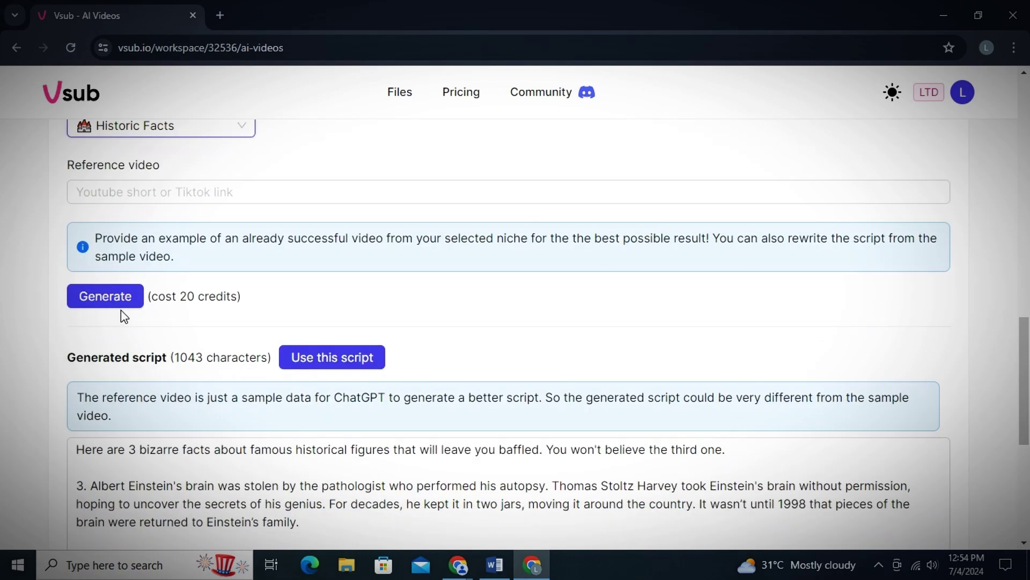
click(129, 305)
scroll(280, 306, down, 5)
drag(76, 223, 575, 451)
click(575, 451)
scroll(742, 295, down, 1)
scroll(713, 414, up, 5)
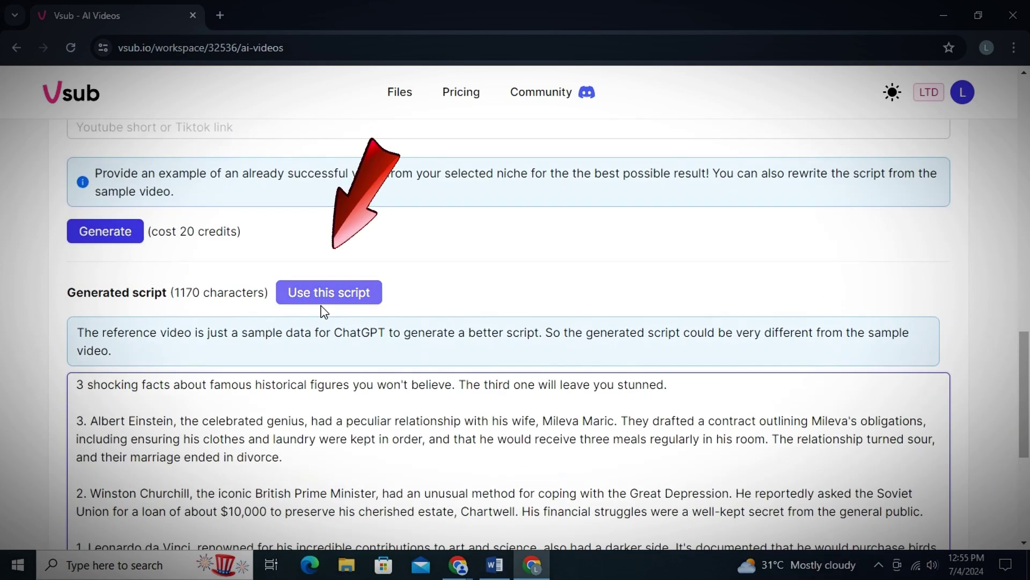
- Load the generated script into the transcript and choose Adam as the narration voice
click(329, 295)
scroll(169, 224, up, 4)
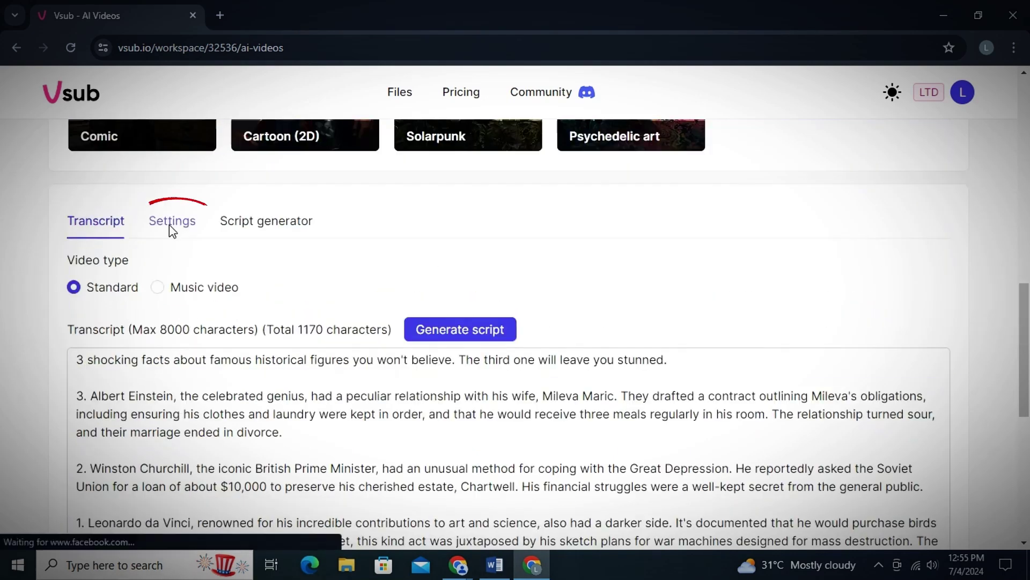
click(170, 226)
click(187, 314)
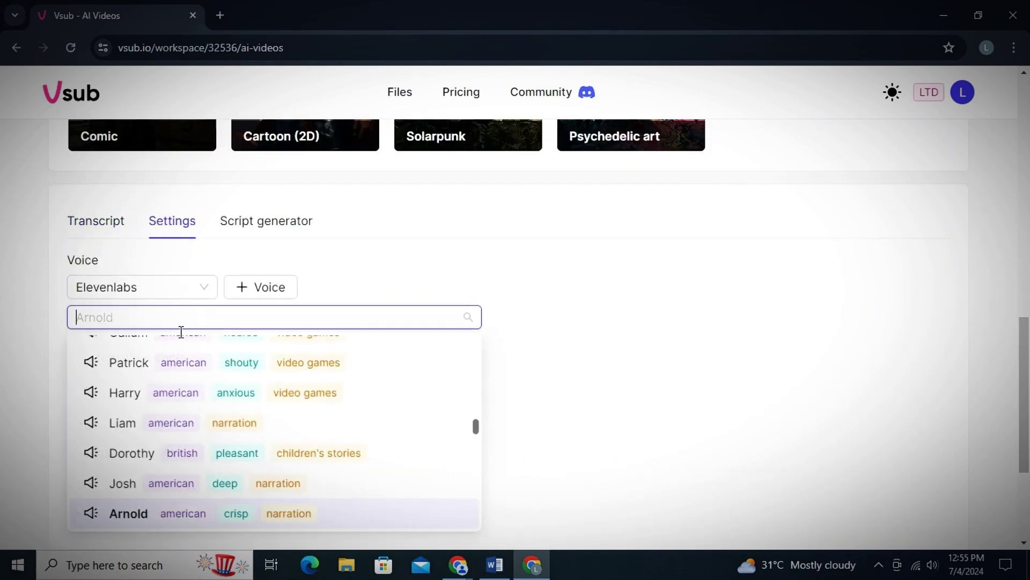
scroll(195, 420, up, 10)
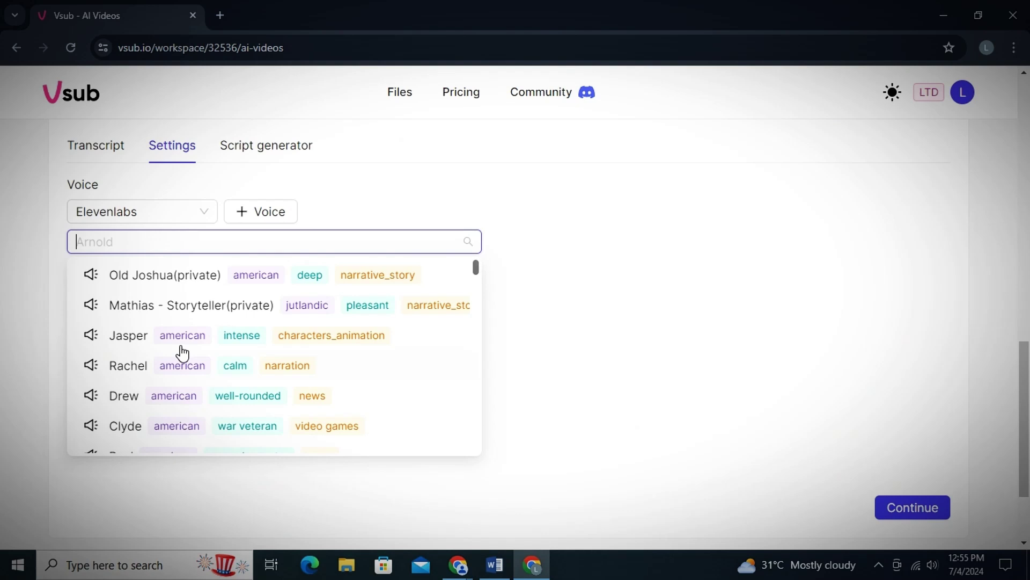
scroll(185, 316, down, 10)
scroll(185, 316, down, 5)
click(123, 320)
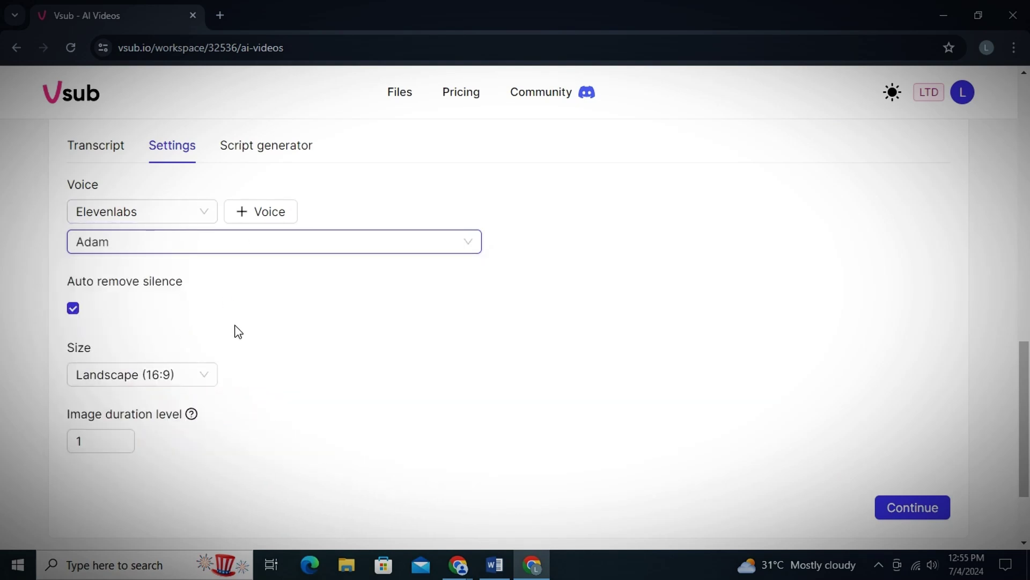
- Set the video size to Portrait (9:16) and review the transcript
click(211, 383)
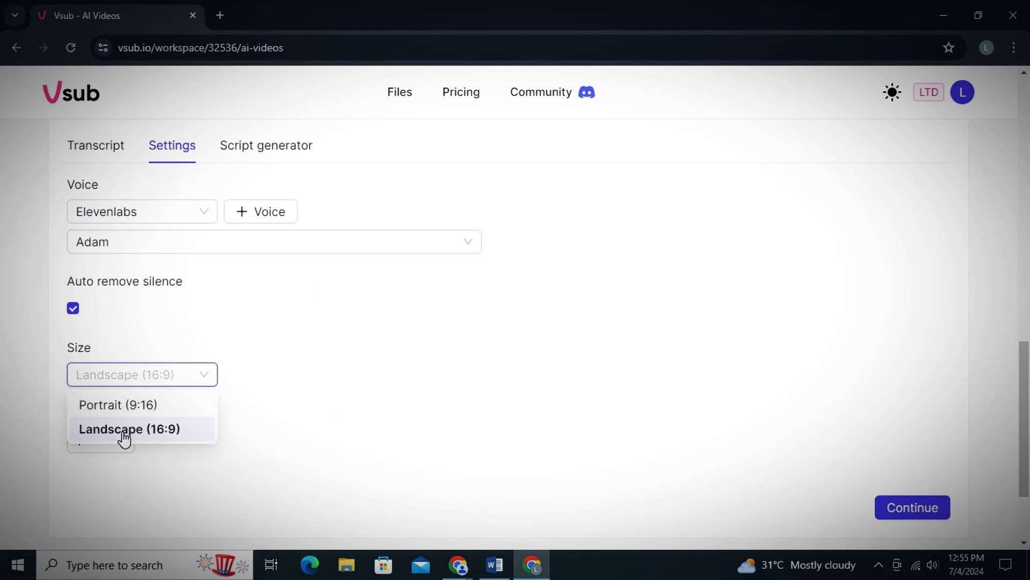
click(151, 411)
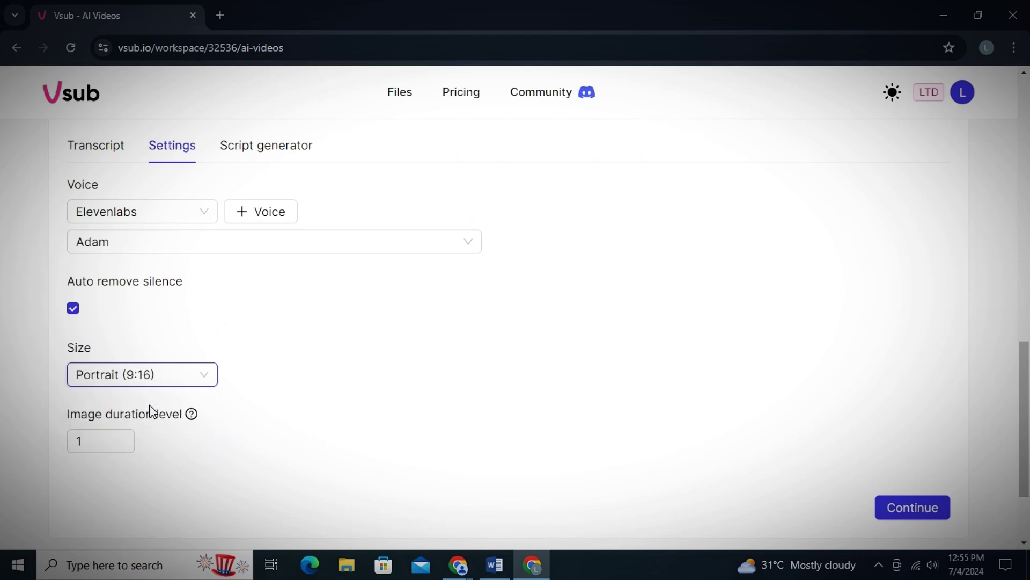
scroll(150, 411, up, 3)
click(109, 310)
scroll(594, 359, down, 7)
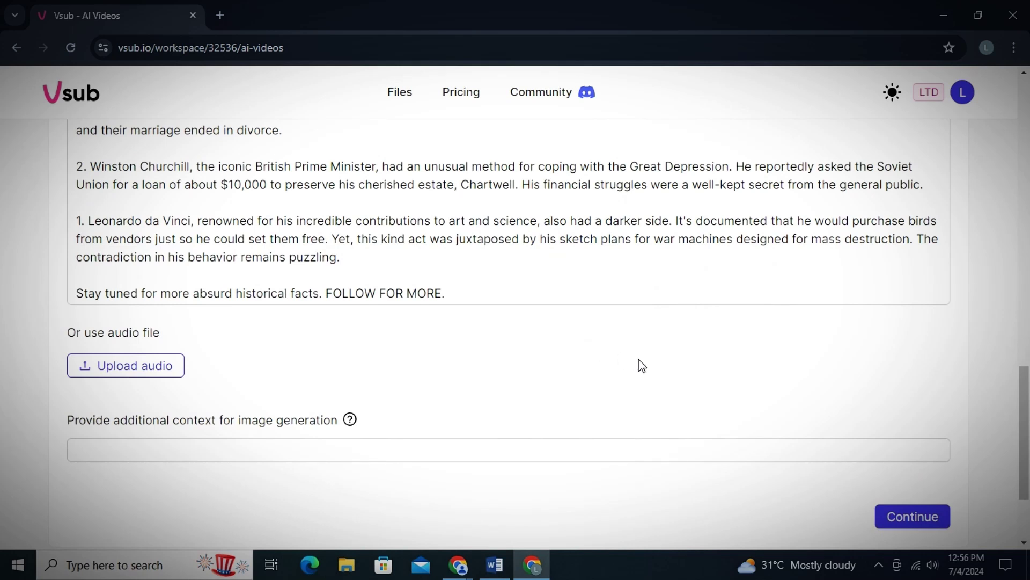
scroll(642, 366, down, 2)
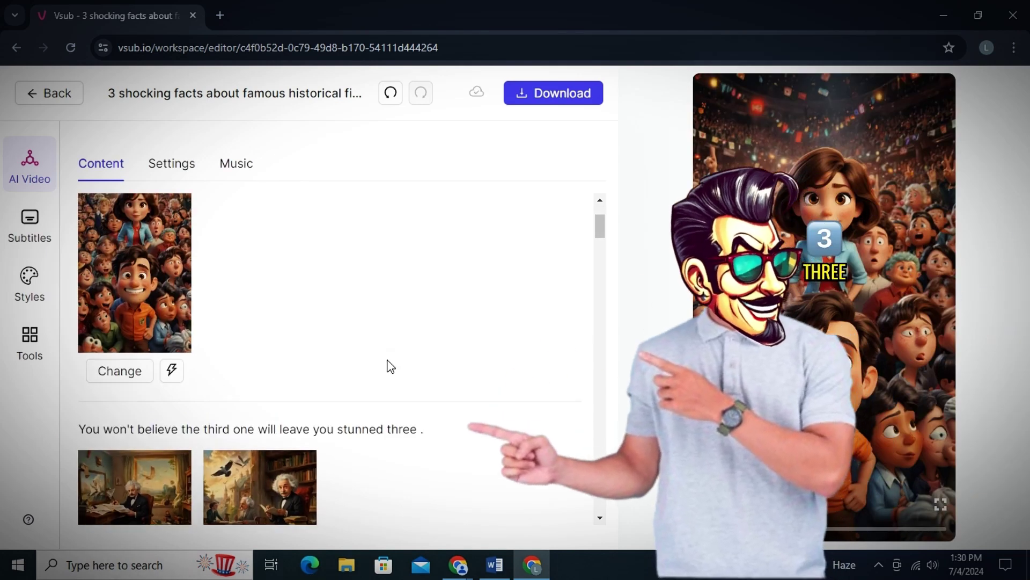
- Regenerate the first scene's image from the prompt 'historical fiuilding'
scroll(387, 363, up, 1)
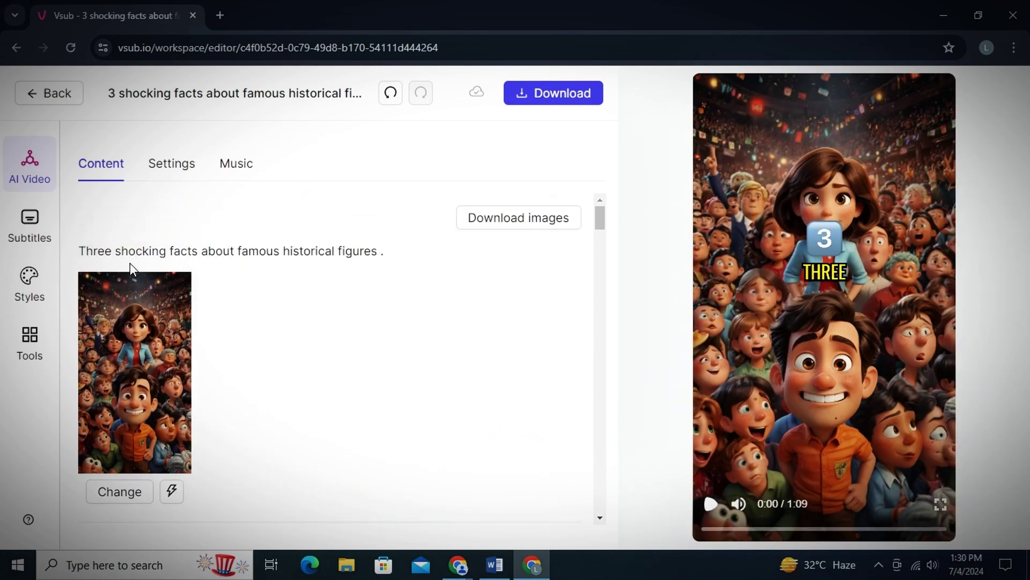
click(171, 489)
text(historical figures standing together in)
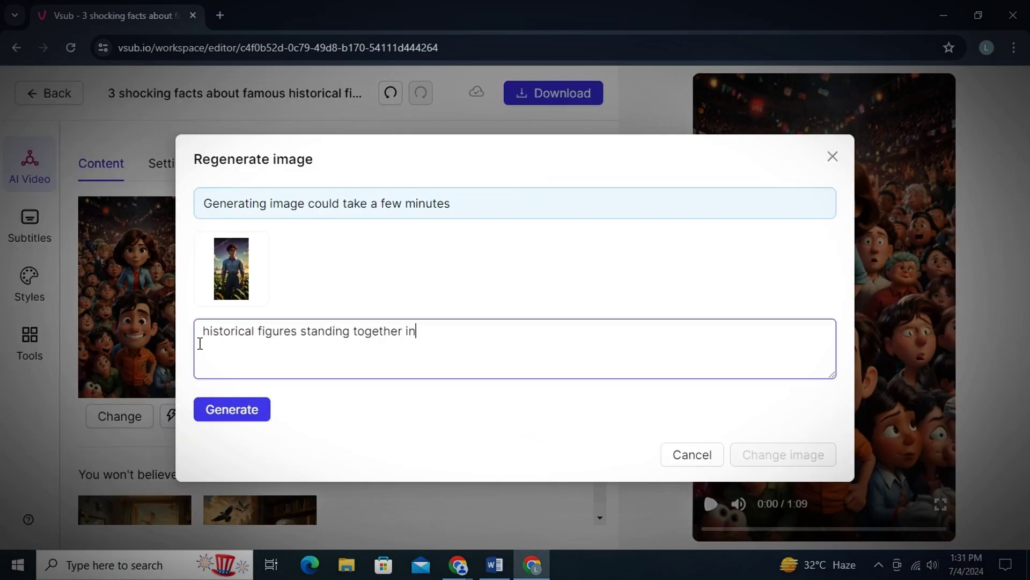
text(uilding)
key(Return)
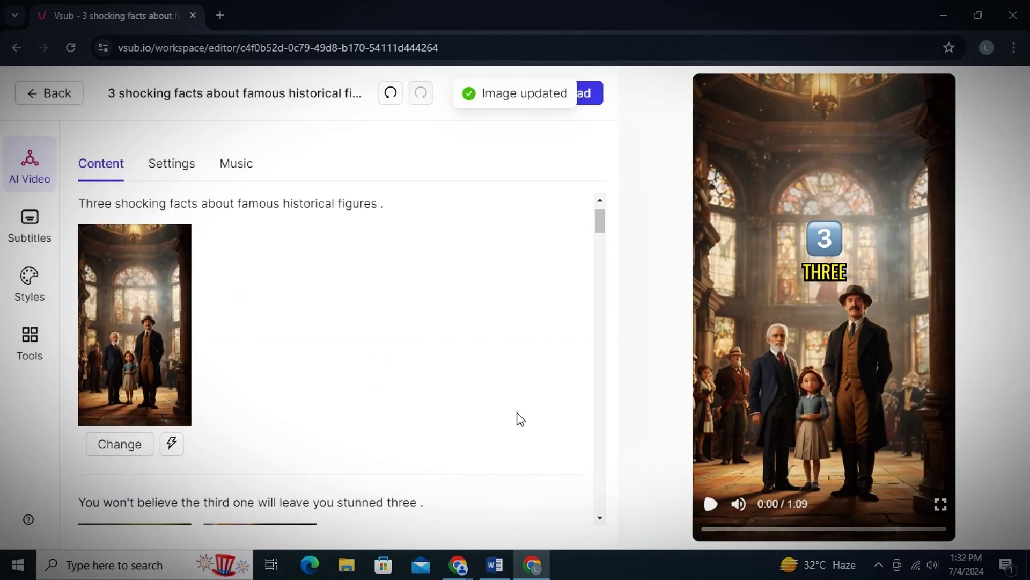
scroll(516, 416, down, 6)
scroll(517, 417, down, 8)
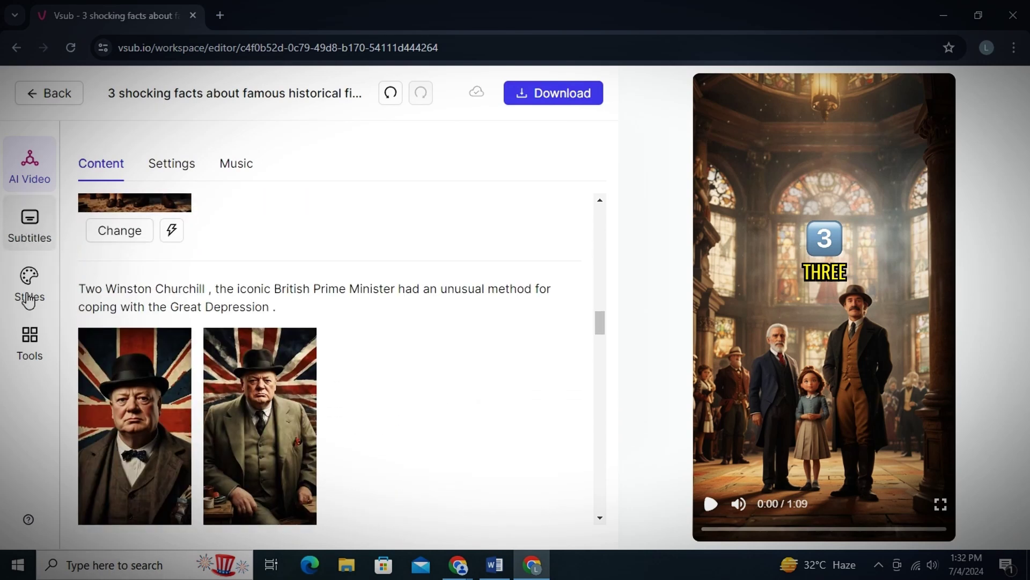
- Download the historical-facts video as MP4 with the frame rate set to 60fps
click(559, 97)
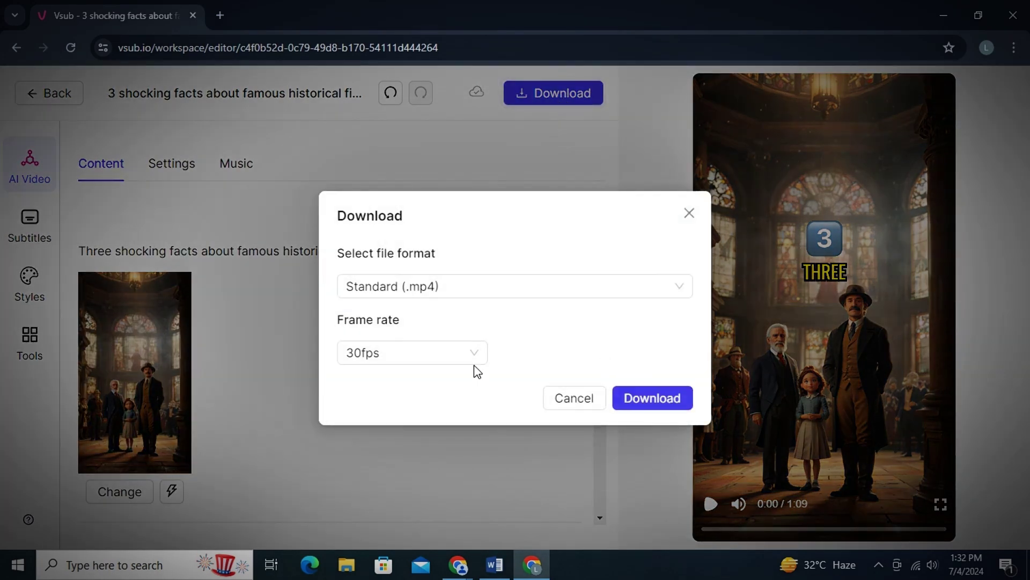
click(412, 407)
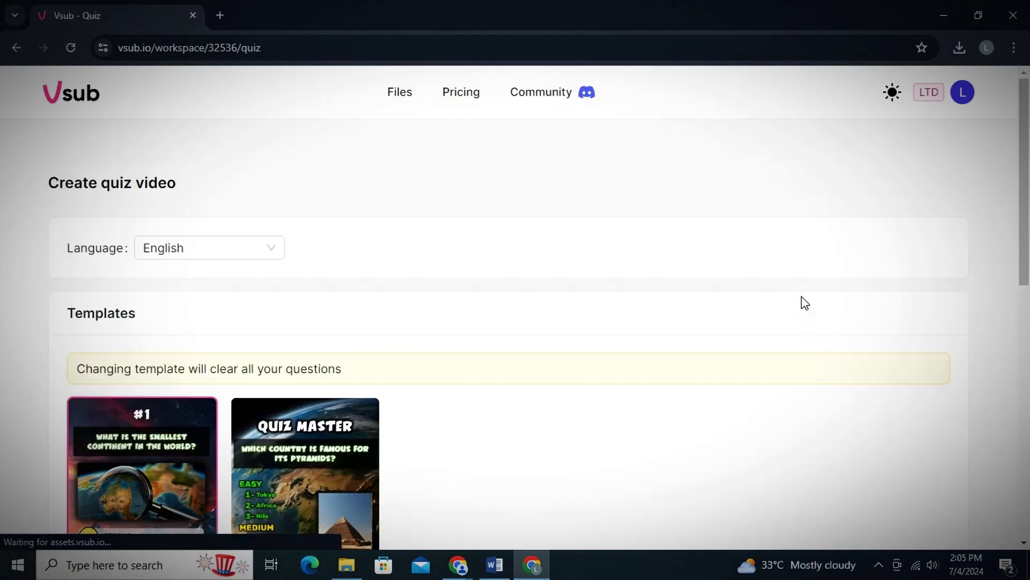
- Start a quiz video and select the Multi levels template
click(247, 247)
scroll(195, 386, down, 2)
scroll(349, 267, down, 4)
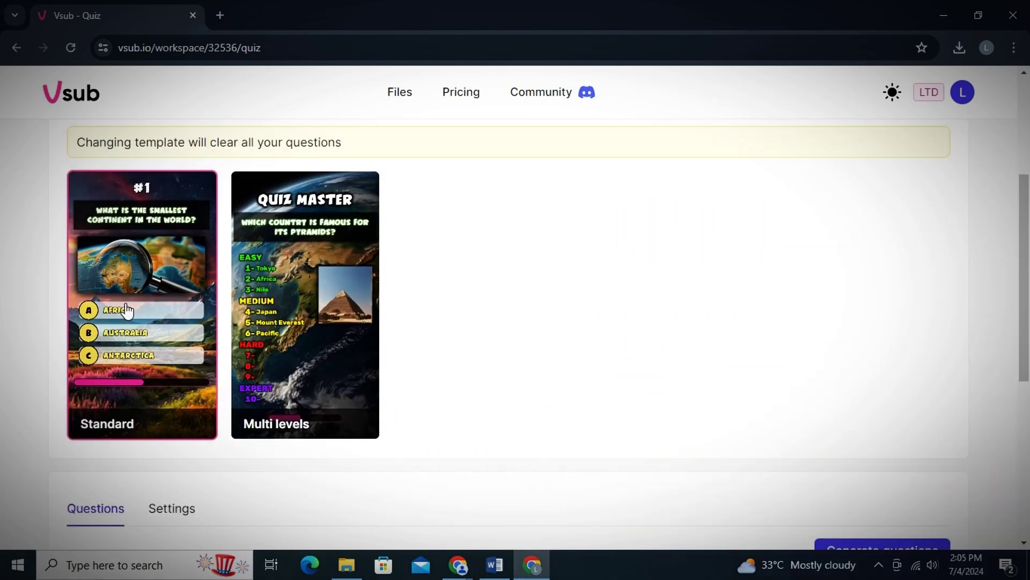
click(324, 312)
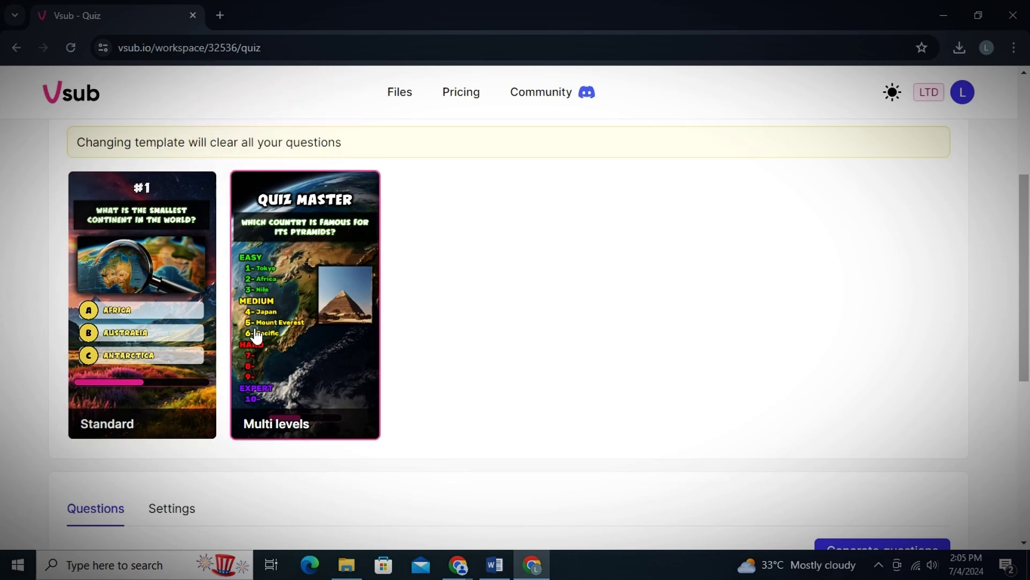
click(129, 321)
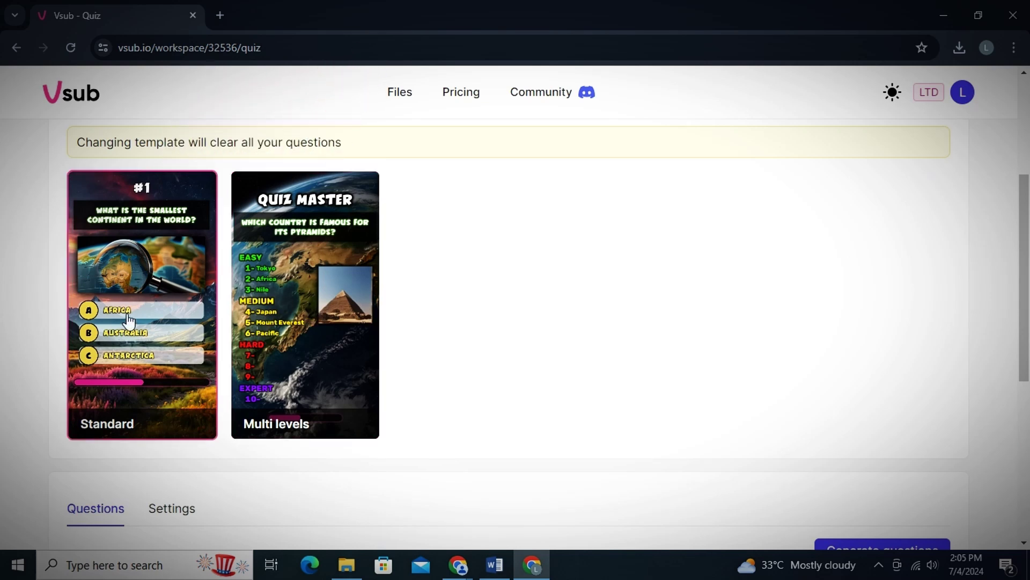
click(283, 320)
scroll(178, 292, down, 4)
- Set the quiz narration provider to Elevenlabs and browse its voice list
click(179, 291)
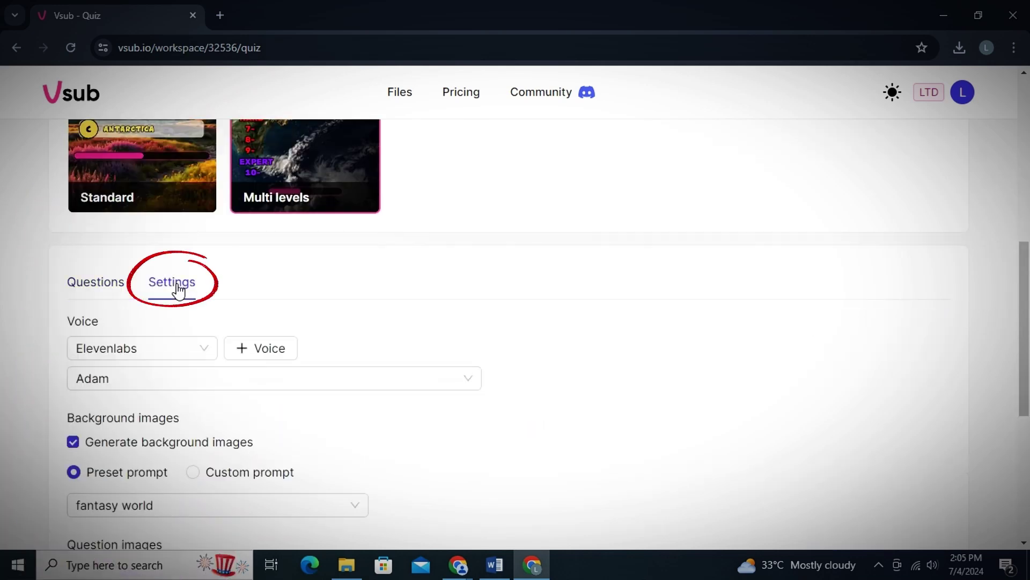
scroll(697, 260, down, 2)
click(175, 285)
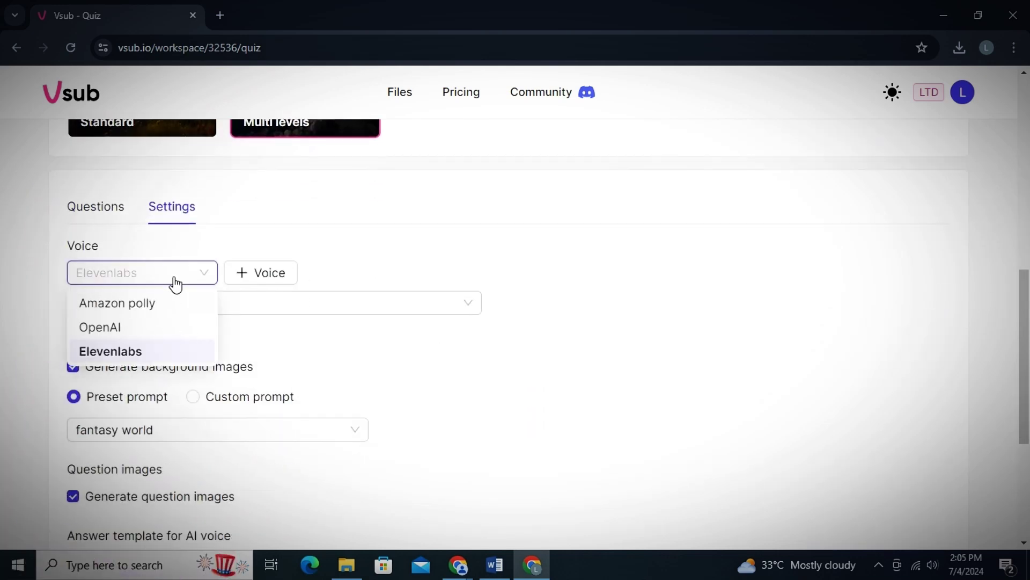
click(144, 348)
click(150, 299)
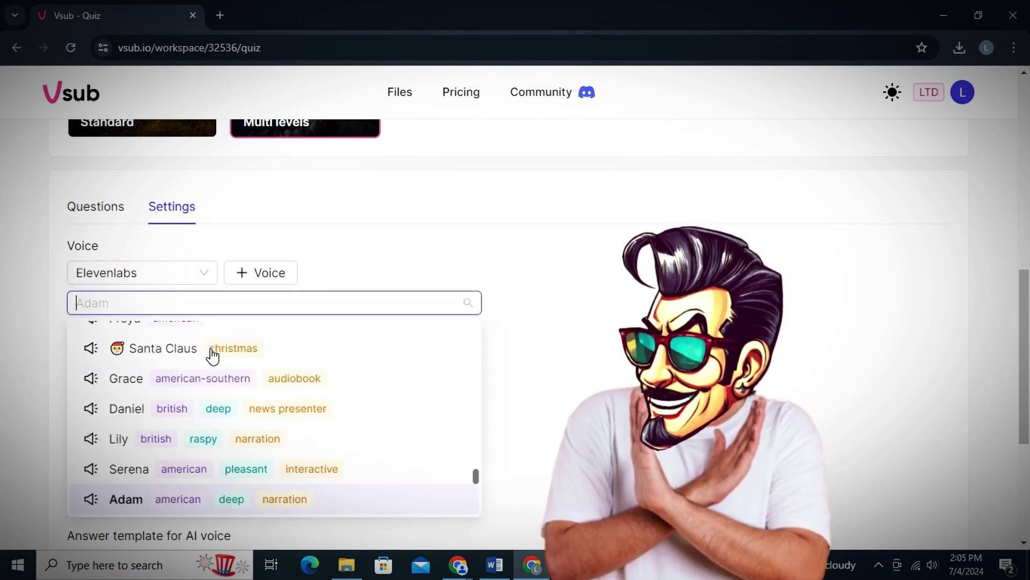
scroll(264, 380, down, 7)
scroll(241, 307, up, 15)
scroll(244, 310, up, 4)
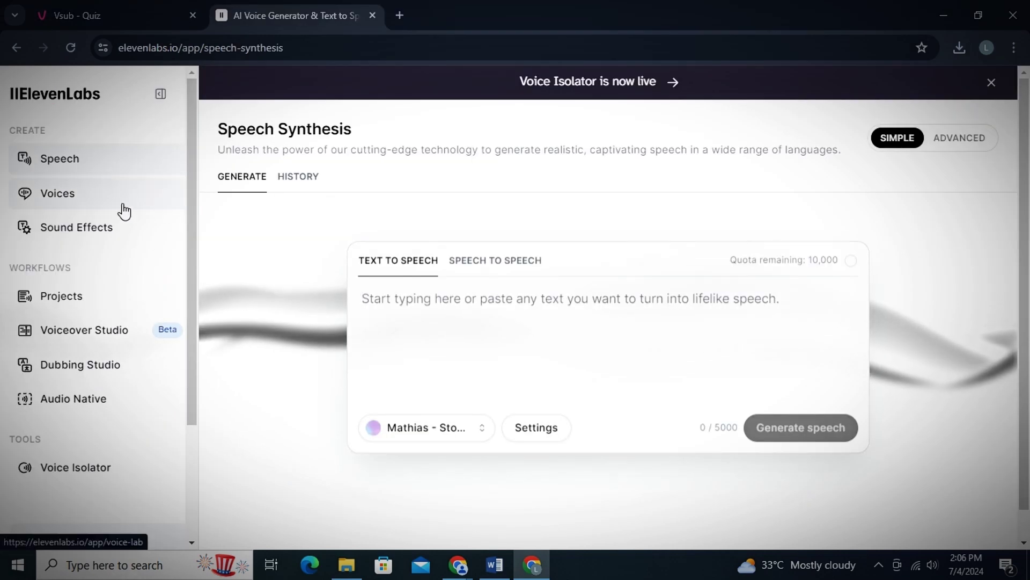
- Browse the ElevenLabs community voice library filtered to Narrative & Story voices
click(125, 209)
click(303, 179)
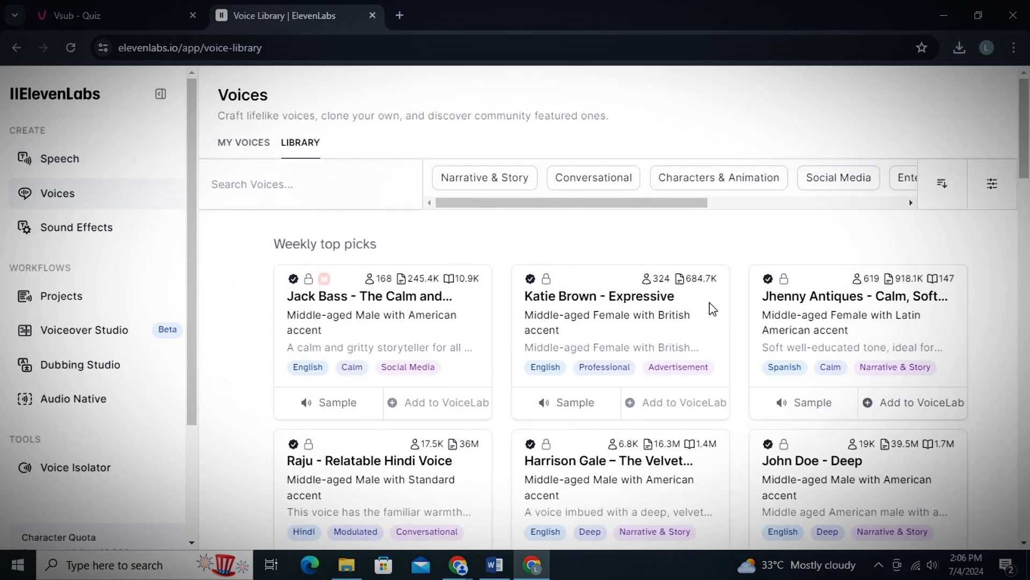
scroll(606, 281, down, 1)
click(448, 152)
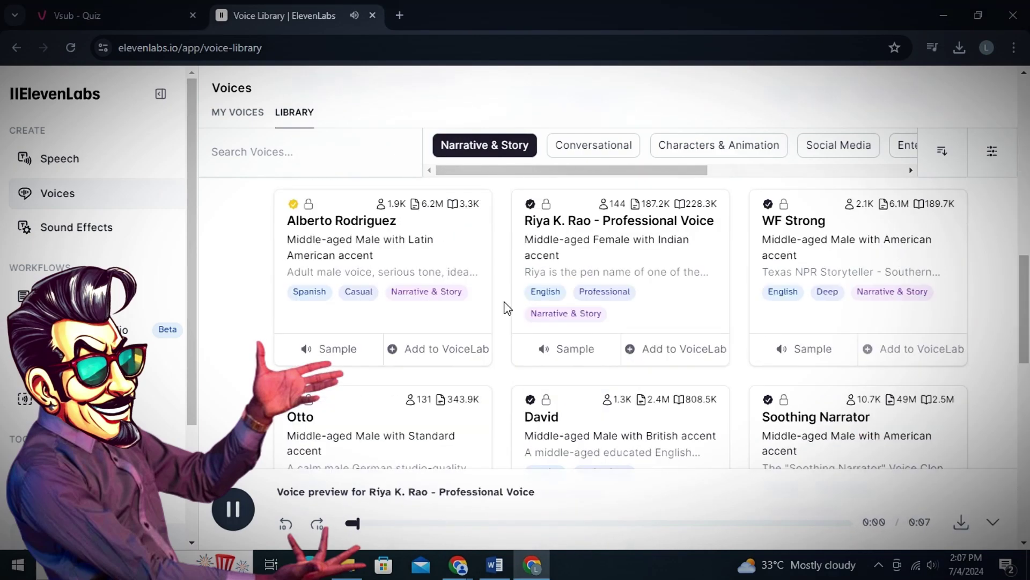
scroll(566, 364, down, 15)
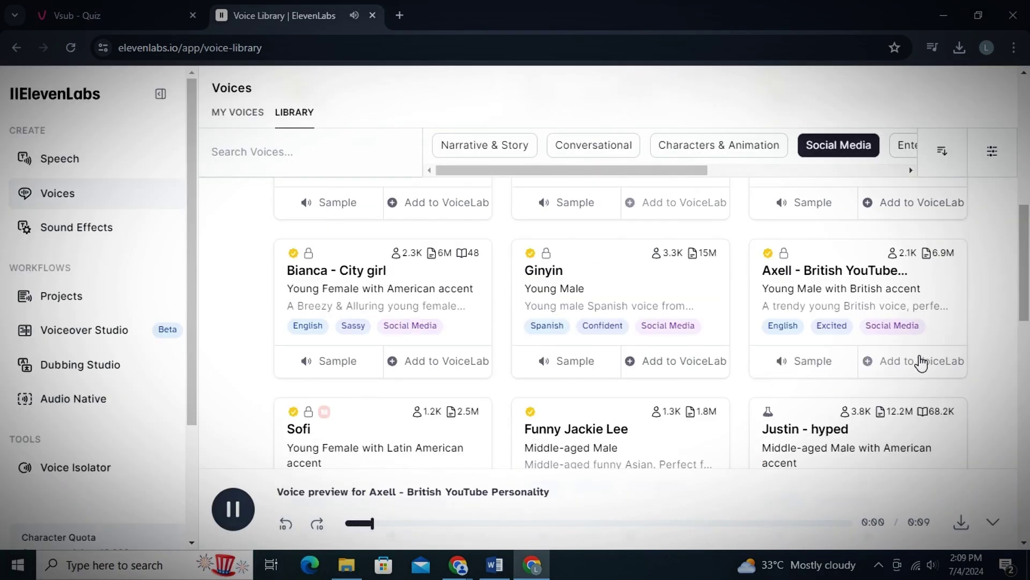
- Add Axell - British YouTube Personality to My Voices and bring up its sharing link
click(927, 370)
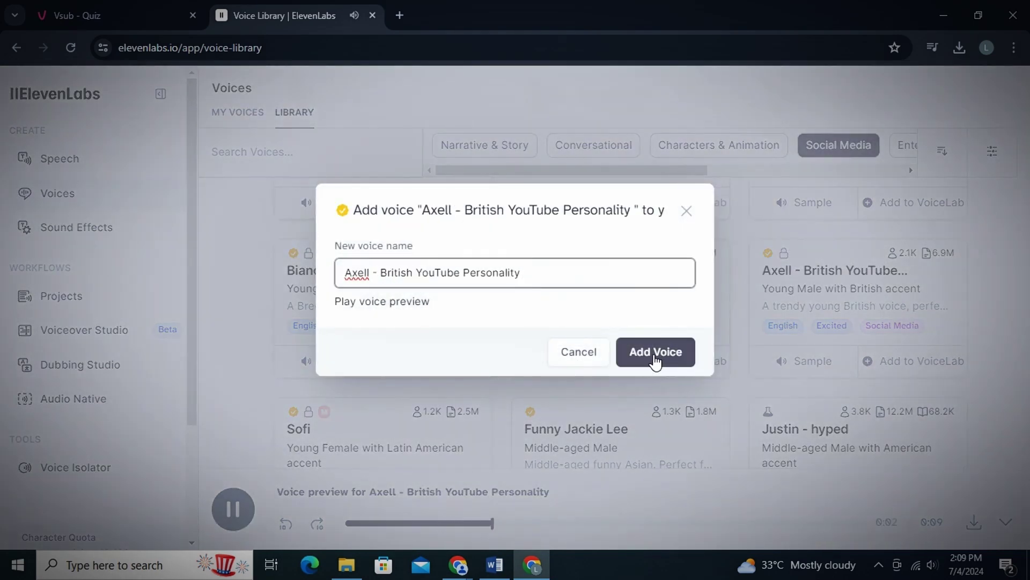
click(650, 359)
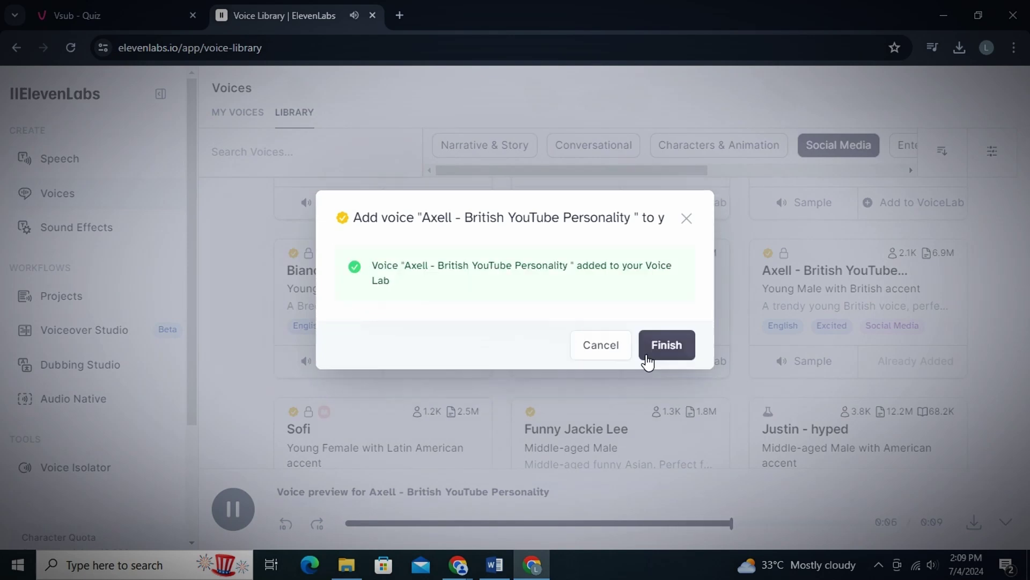
click(660, 355)
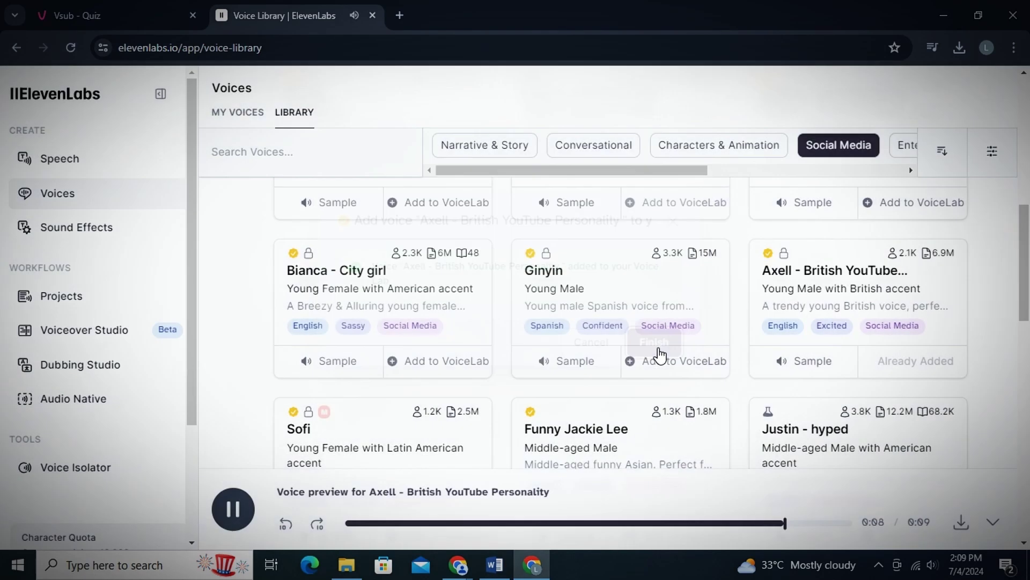
click(248, 114)
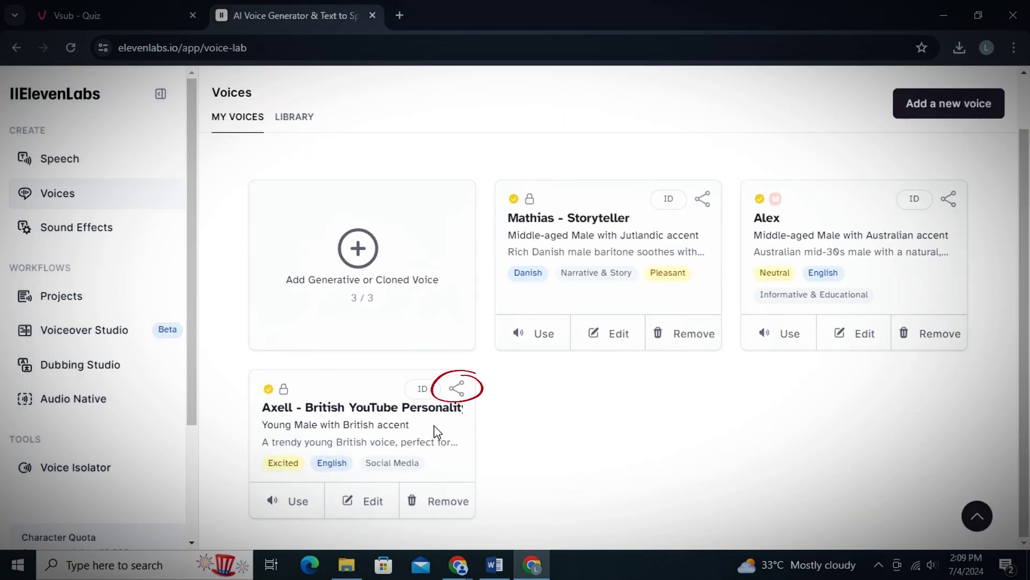
click(457, 390)
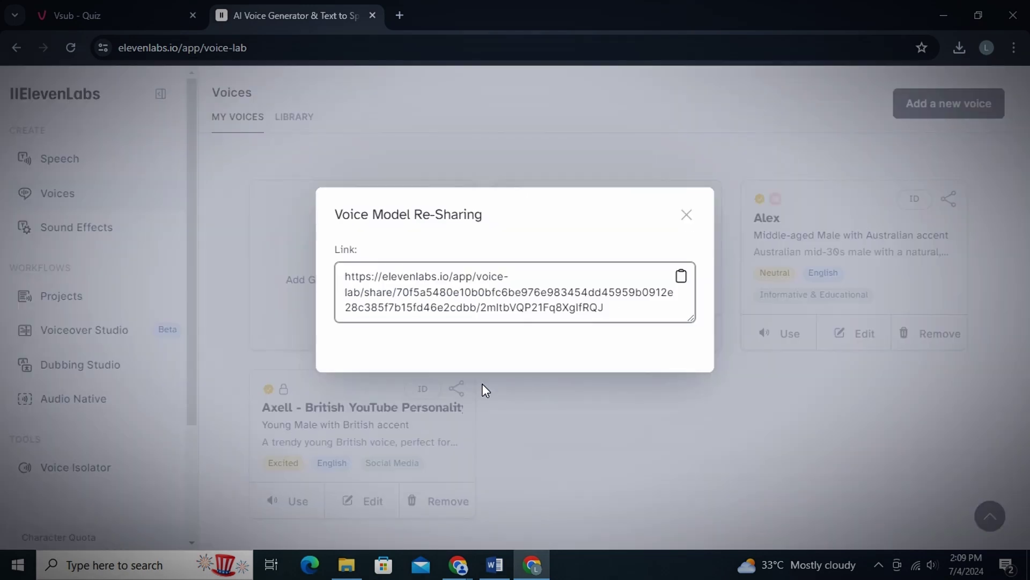
- Copy the Axell share link and add it as a custom Elevenlabs voice in Vsub
click(681, 276)
click(115, 21)
scroll(426, 395, down, 2)
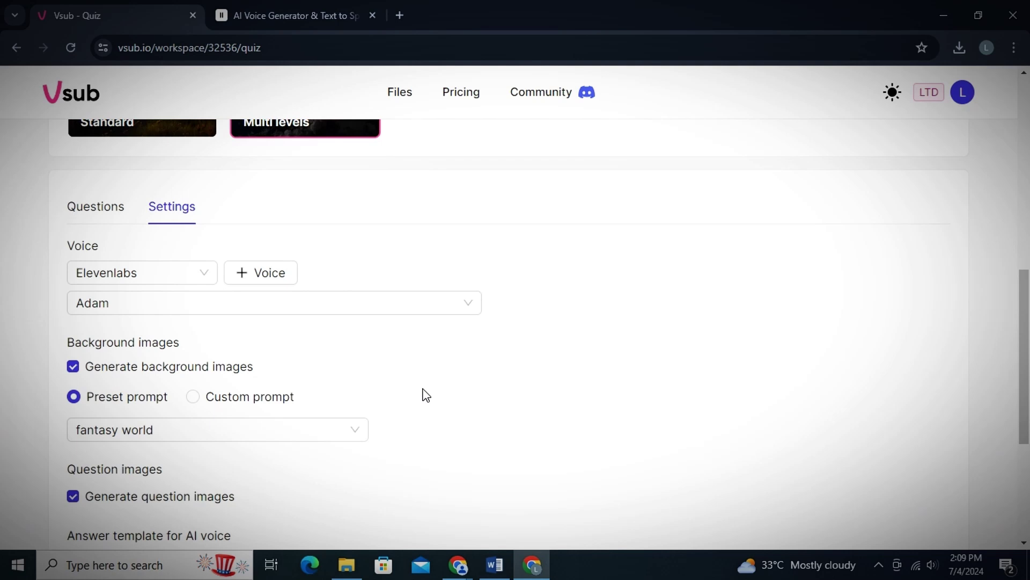
click(267, 274)
click(417, 329)
key(ctrl+v)
click(662, 474)
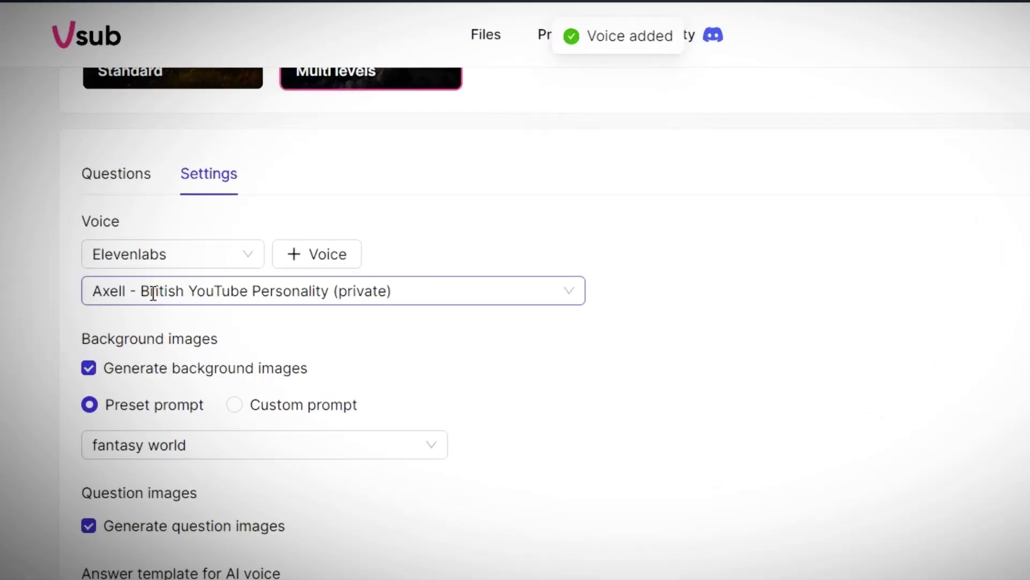
- Choose Axell as the quiz narrator and keep fantasy world as the background prompt
click(121, 304)
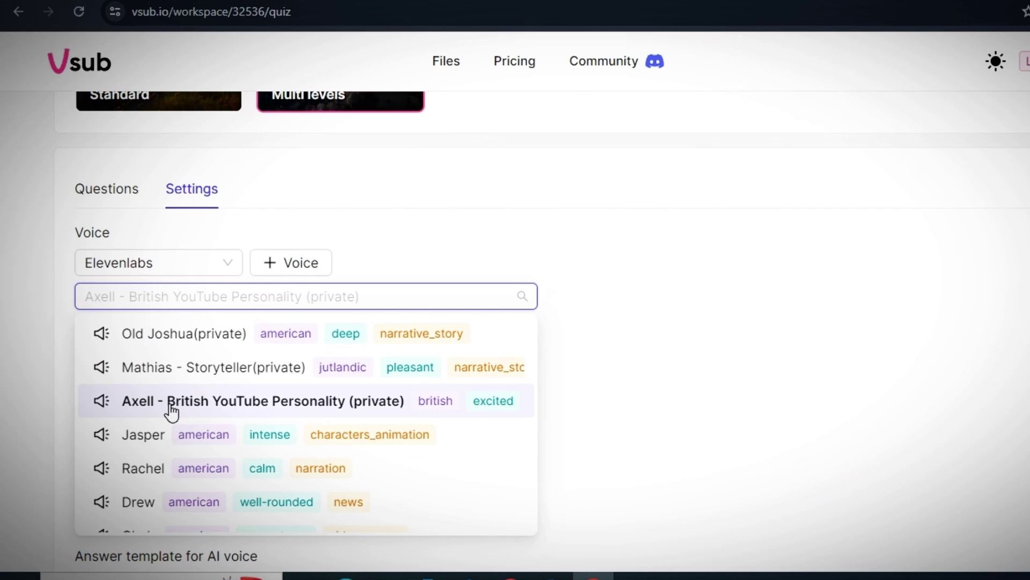
click(171, 413)
scroll(290, 349, down, 2)
scroll(301, 353, down, 1)
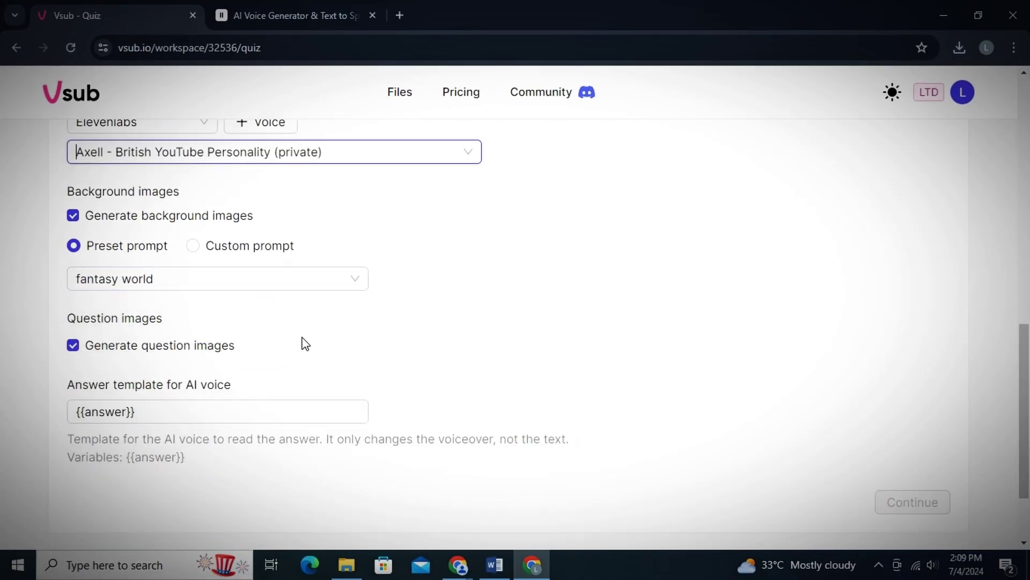
click(196, 293)
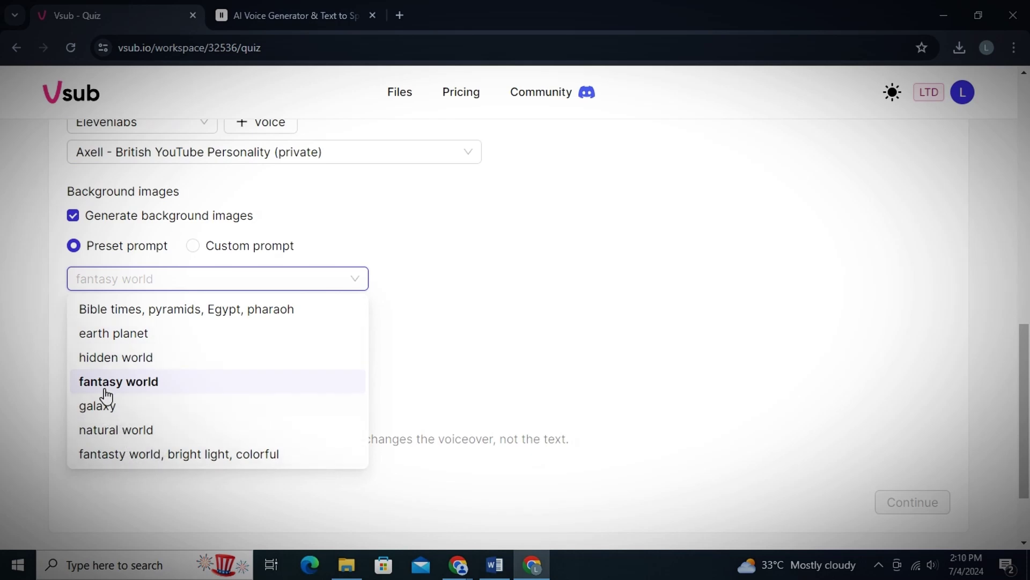
click(174, 386)
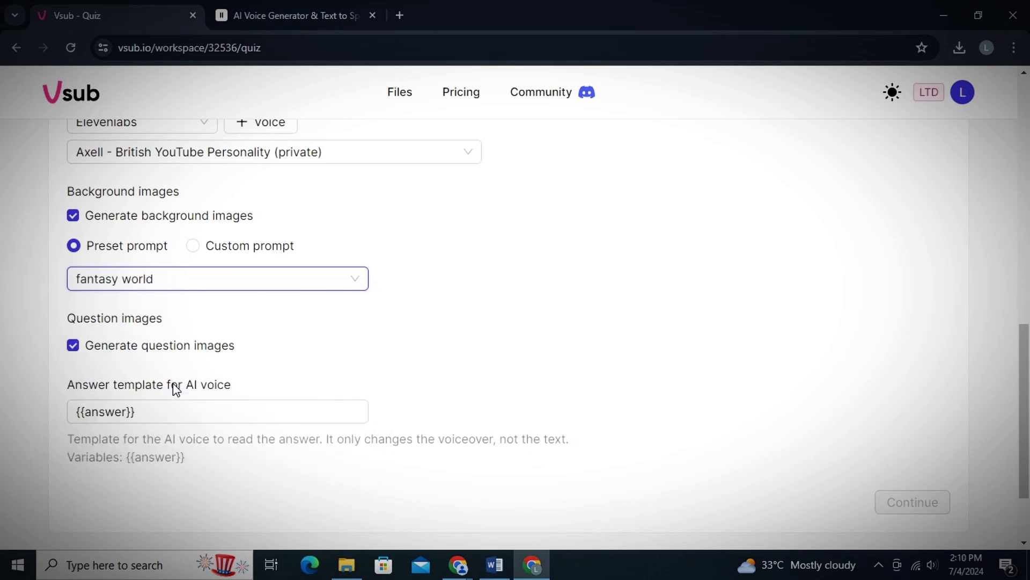
scroll(161, 322, up, 4)
- Generate ten Cristiano Ronaldo quiz questions with the AI generator and continue to the editor
click(101, 293)
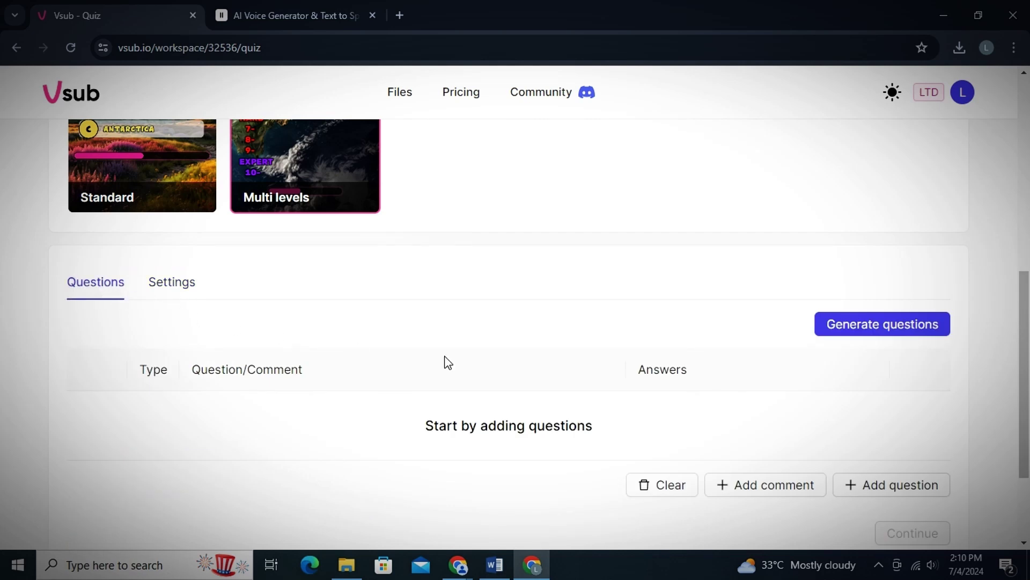
click(888, 330)
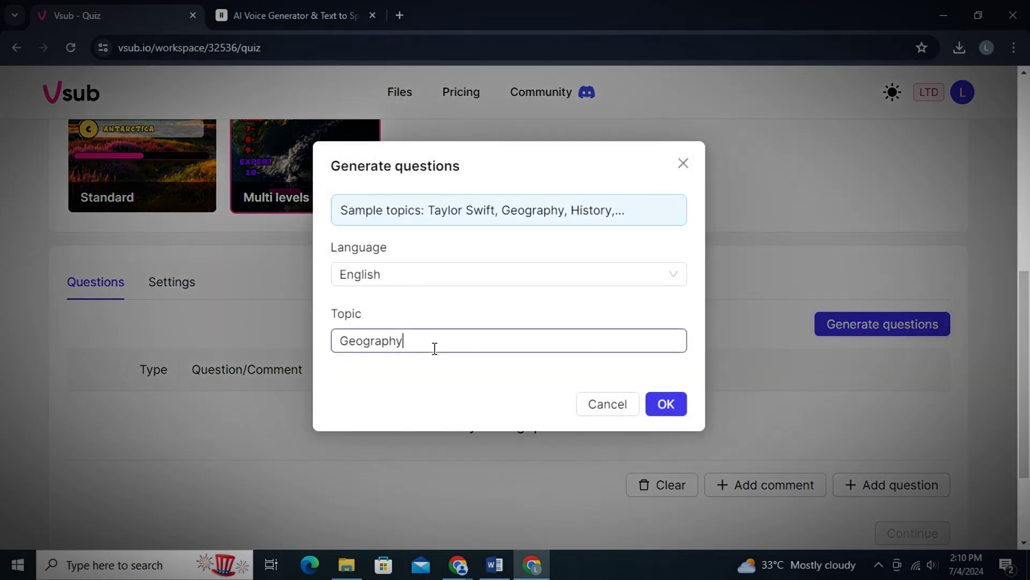
key(BackSpace)
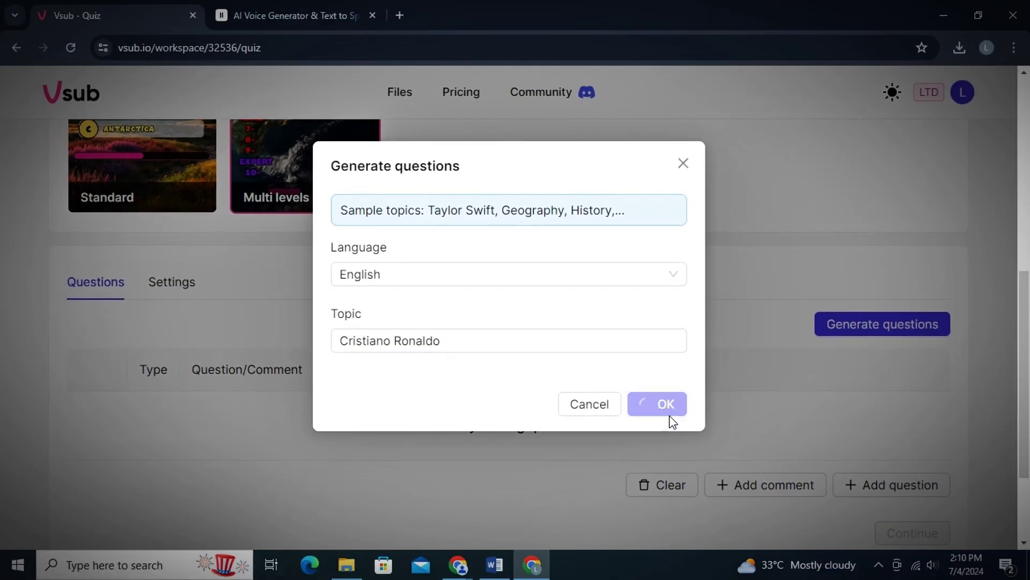
scroll(600, 285, down, 8)
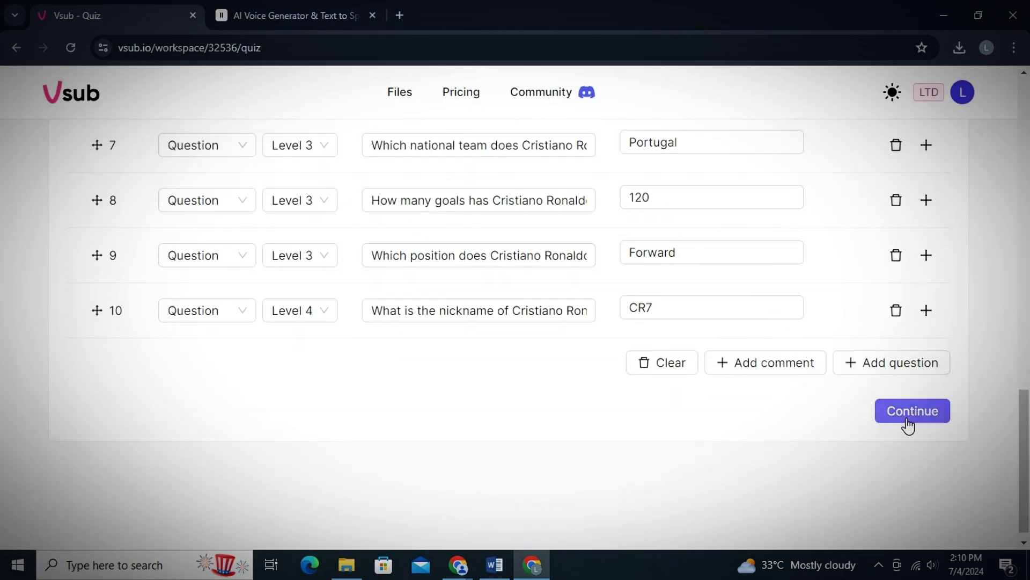
click(912, 418)
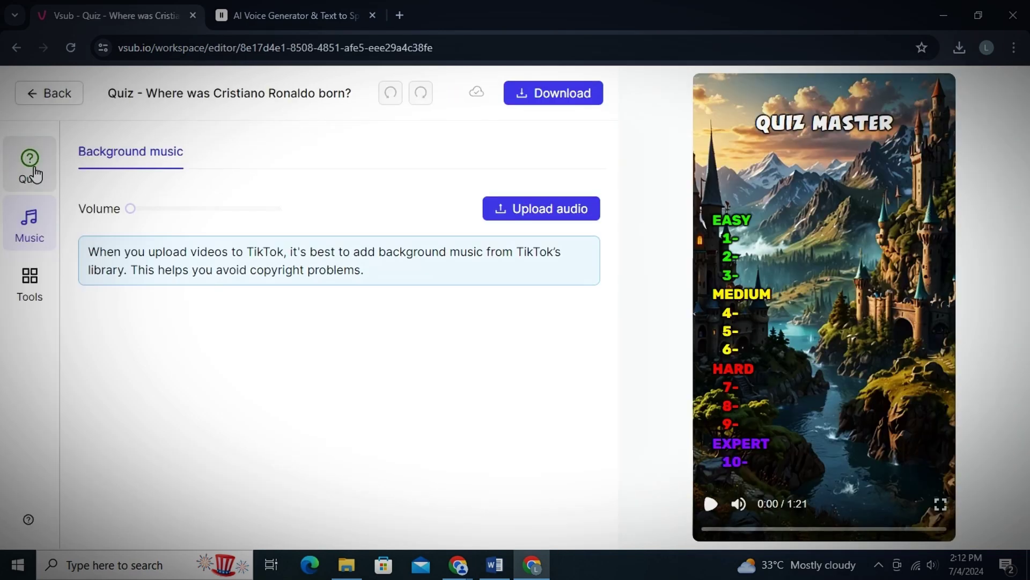
- Open the quiz Settings and expand the Question text styling section to review it
click(31, 164)
scroll(231, 328, down, 2)
scroll(242, 343, up, 1)
click(177, 330)
scroll(214, 322, down, 1)
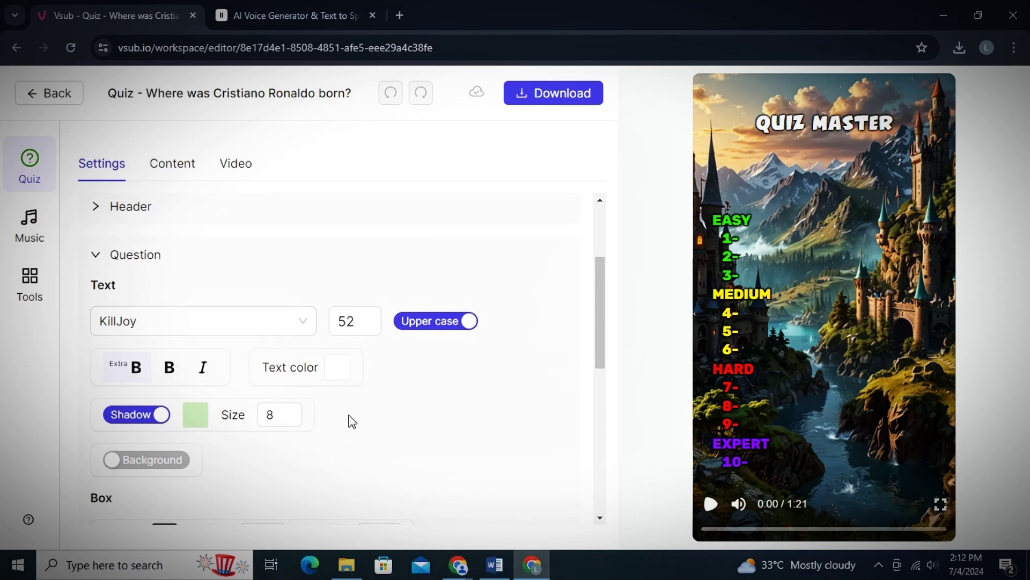
scroll(209, 333, down, 7)
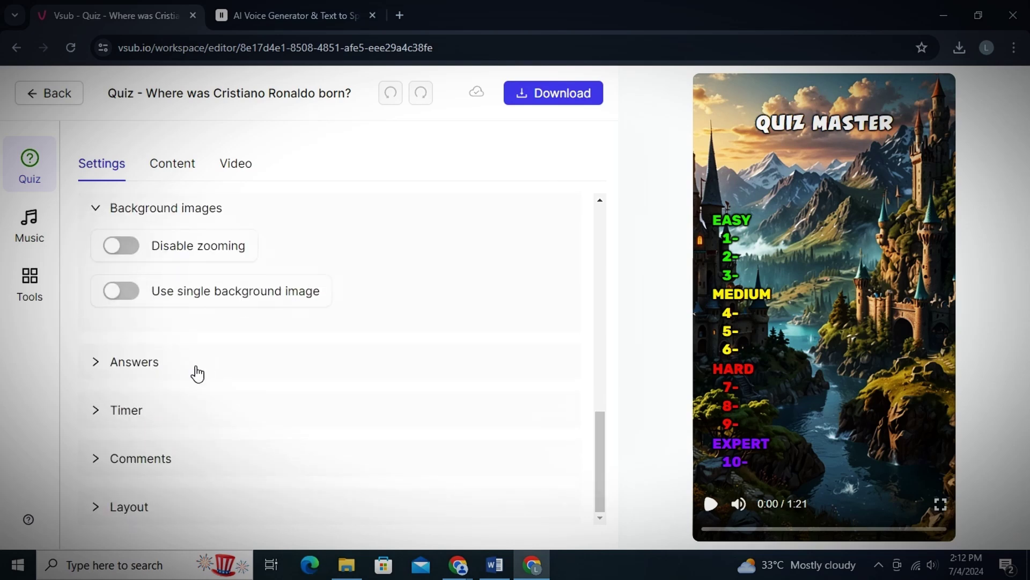
- Check the Timer colour and shadow colour, then send the quiz video to render for download
click(166, 424)
click(325, 301)
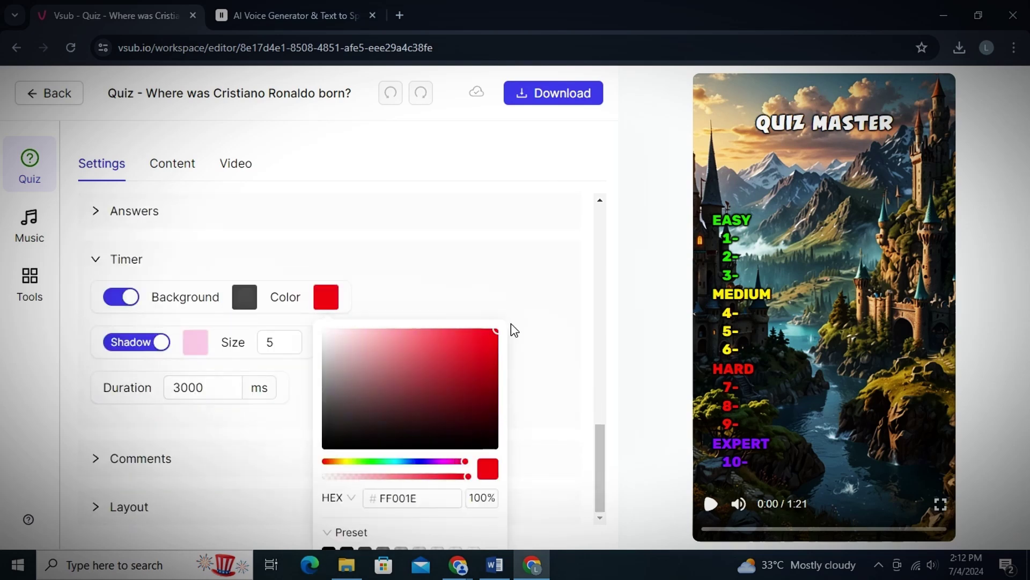
click(514, 330)
click(196, 343)
click(322, 360)
click(552, 97)
click(655, 398)
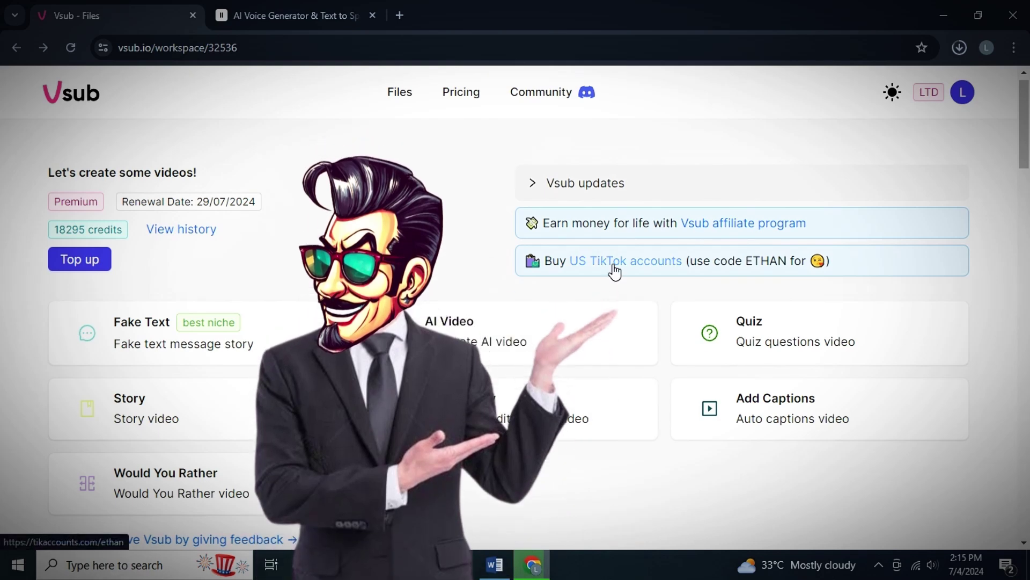
- Open the US TikTok accounts store page and highlight its delivery, earnings, no-tax payout and organic-growth benefits
click(613, 264)
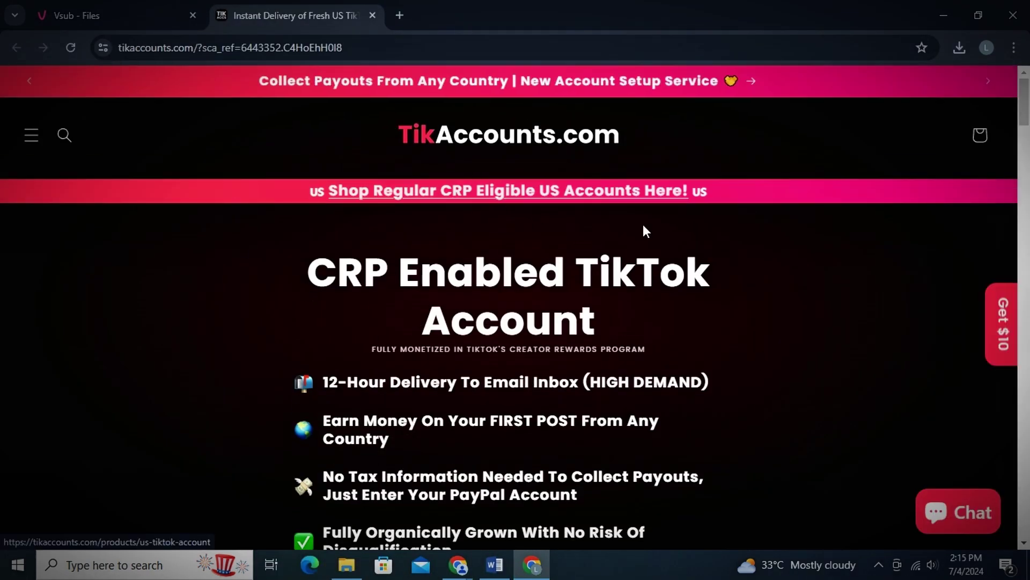
scroll(653, 233, down, 3)
drag(307, 108, 743, 161)
click(364, 202)
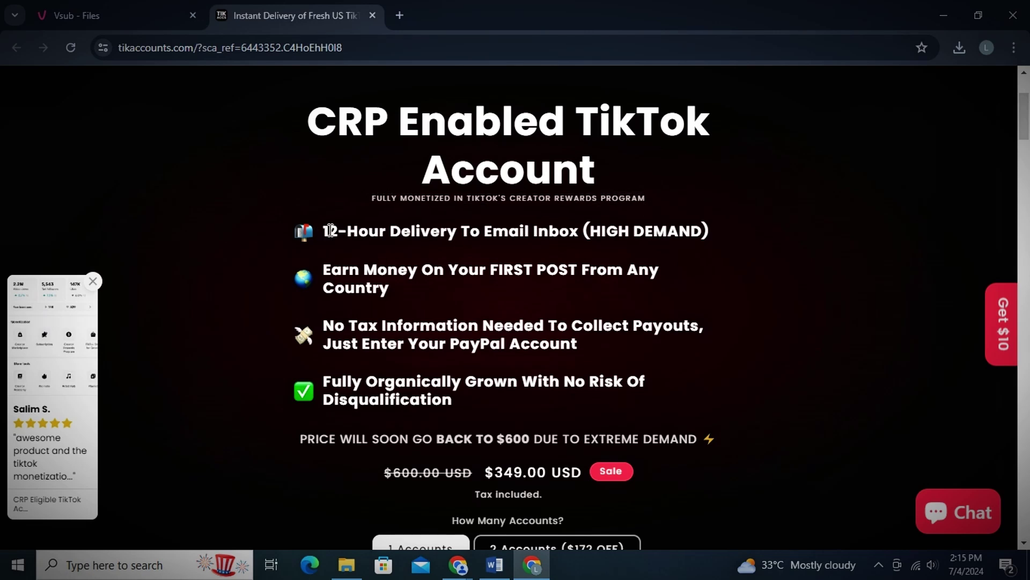
drag(343, 231, 672, 247)
drag(325, 269, 577, 353)
drag(335, 378, 506, 401)
- Read through customer reviews and highlight the $349.00 sale price
click(505, 401)
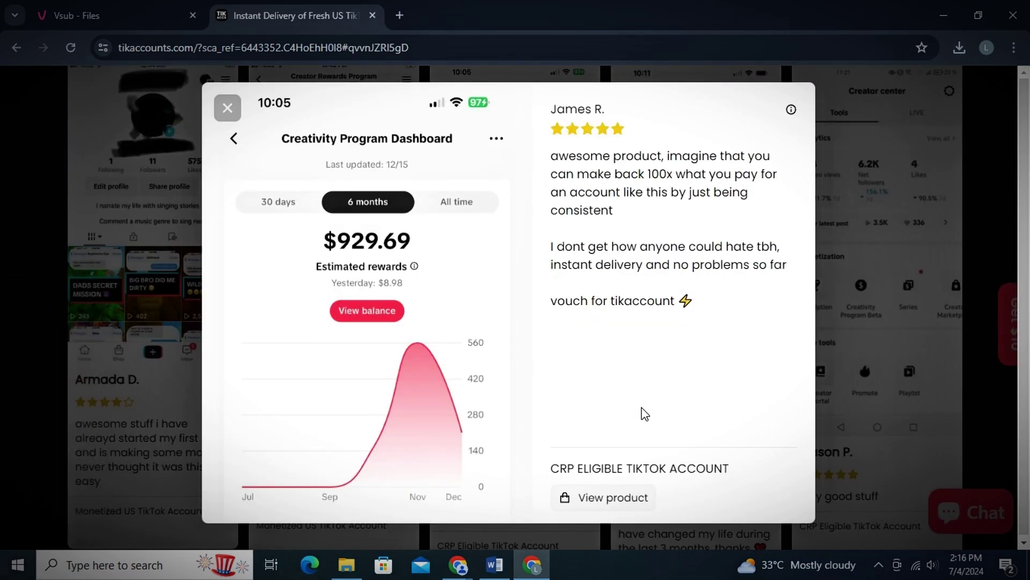
key(Right)
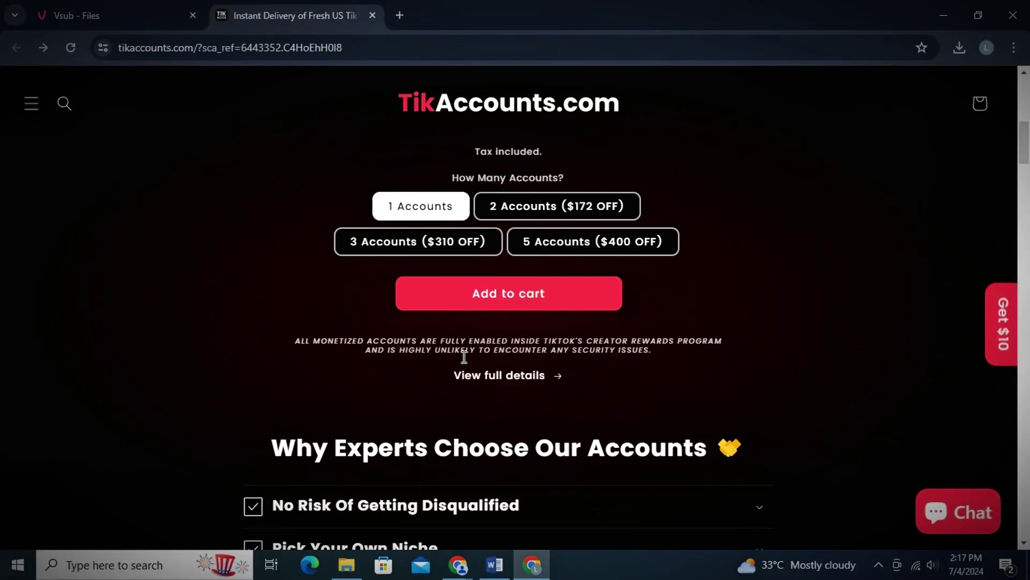
scroll(436, 293, up, 1)
scroll(488, 352, down, 1)
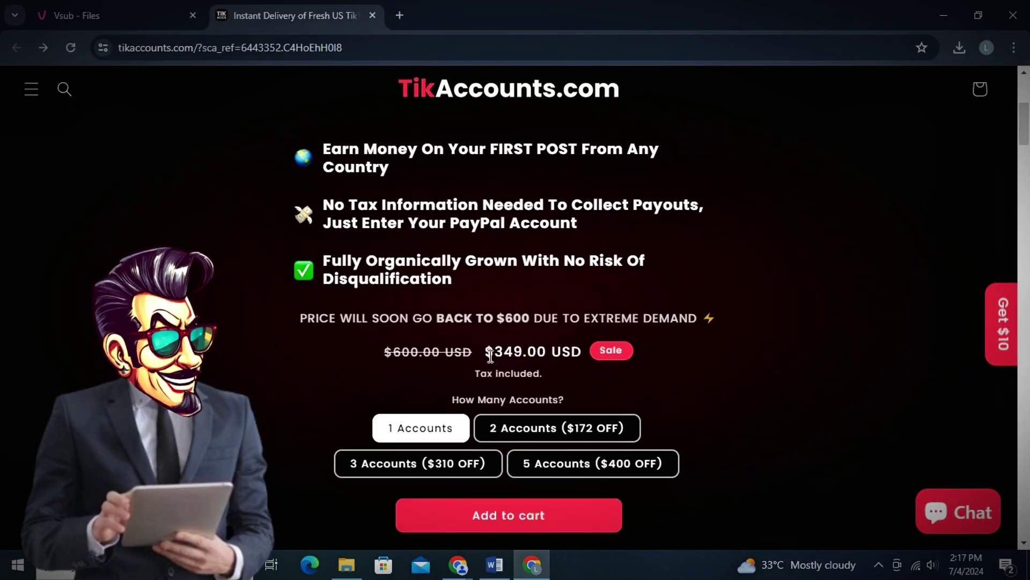
drag(483, 285, 582, 282)
click(581, 282)
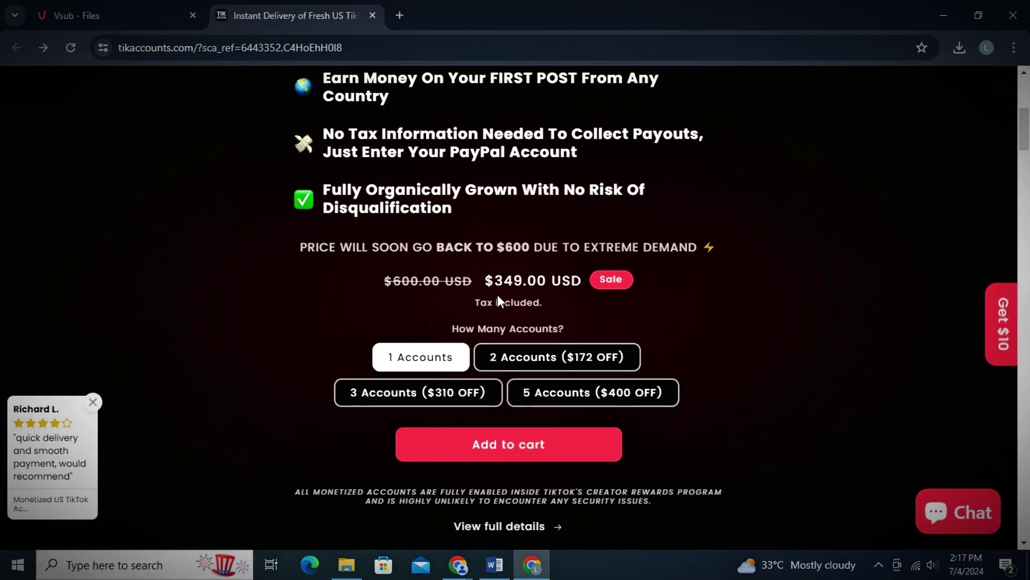